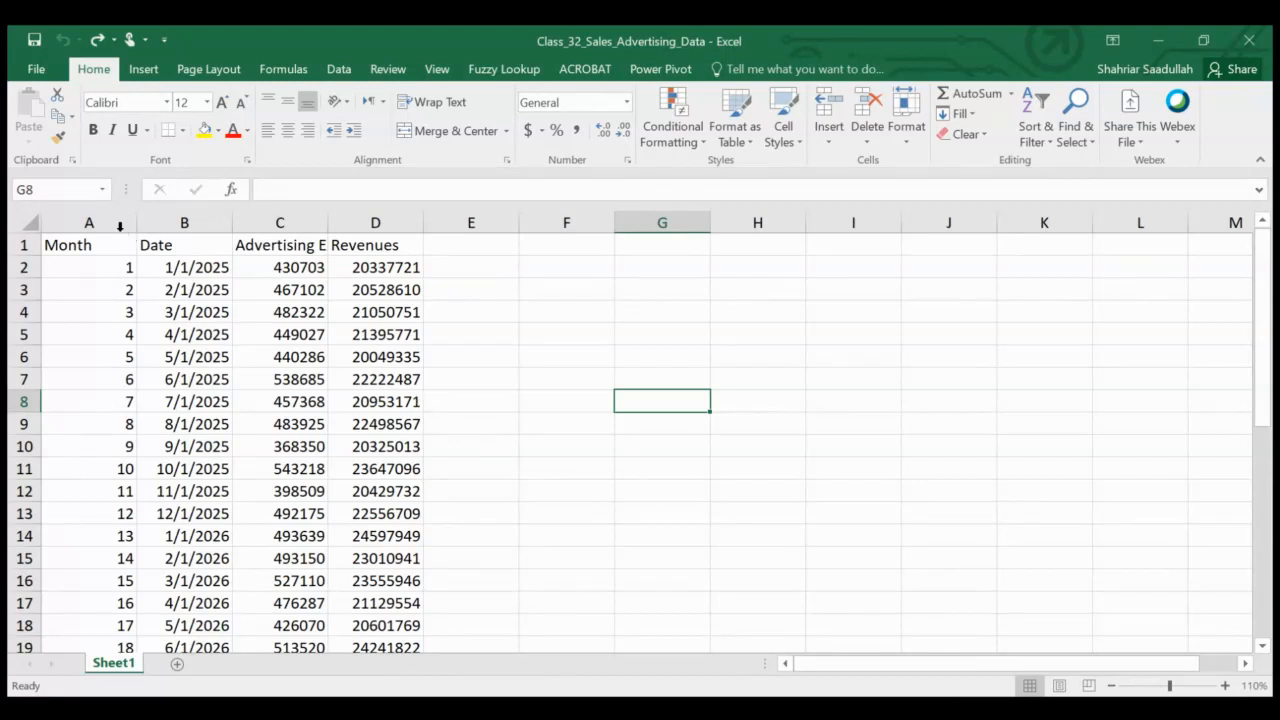
Autofit the widths of columns A to D so all headers are fully visible
drag(113, 218, 403, 222)
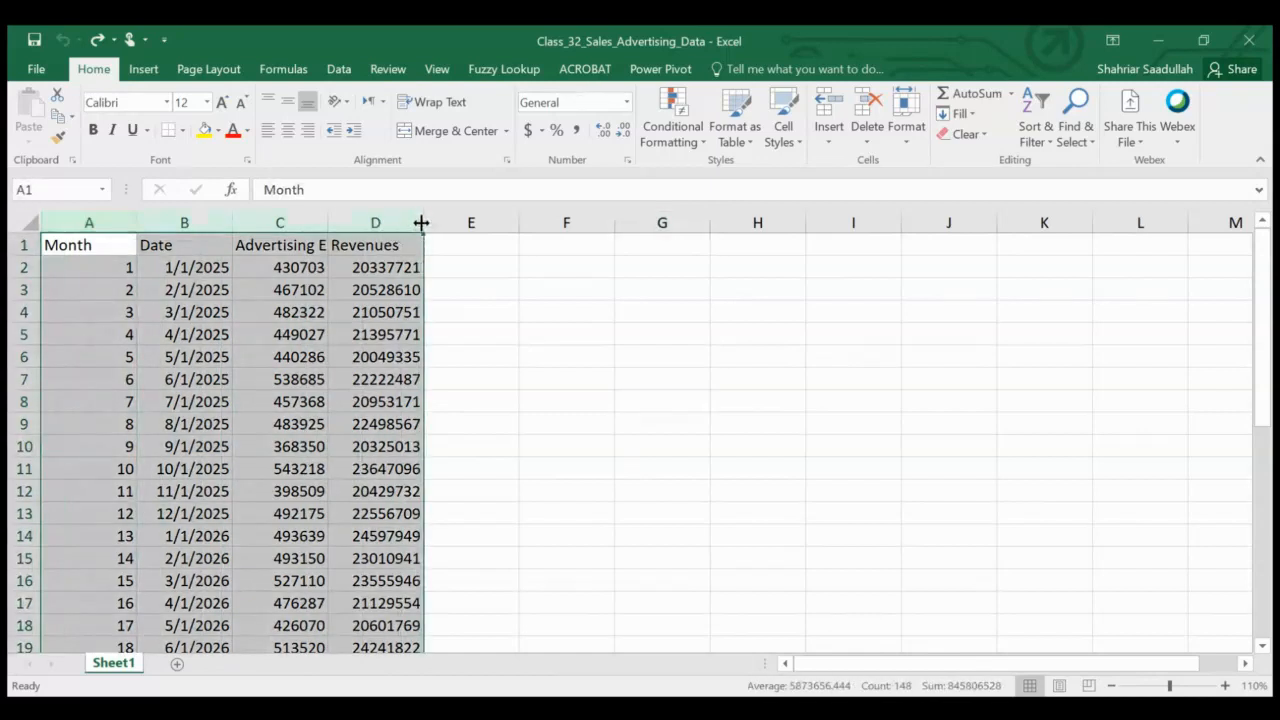
double_click(422, 222)
click(583, 494)
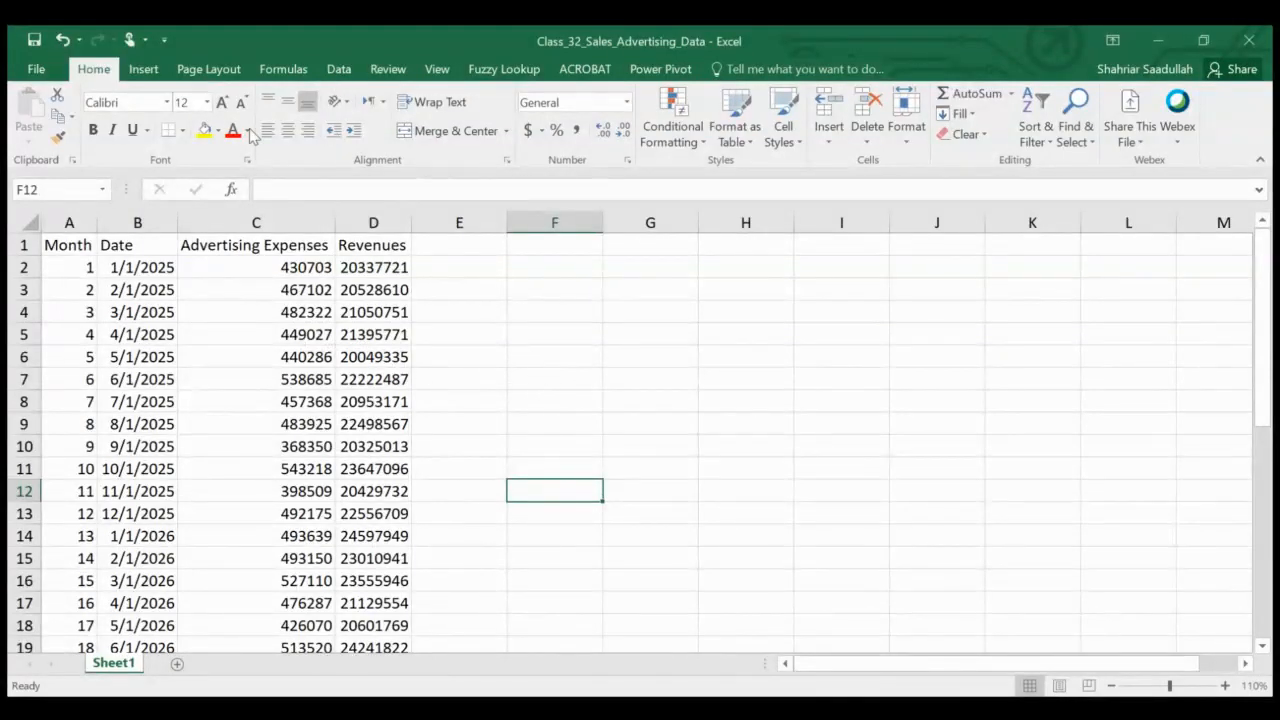
Select the Advertising Expenses and Revenues data in C1:D37 and insert a scatter chart
click(143, 68)
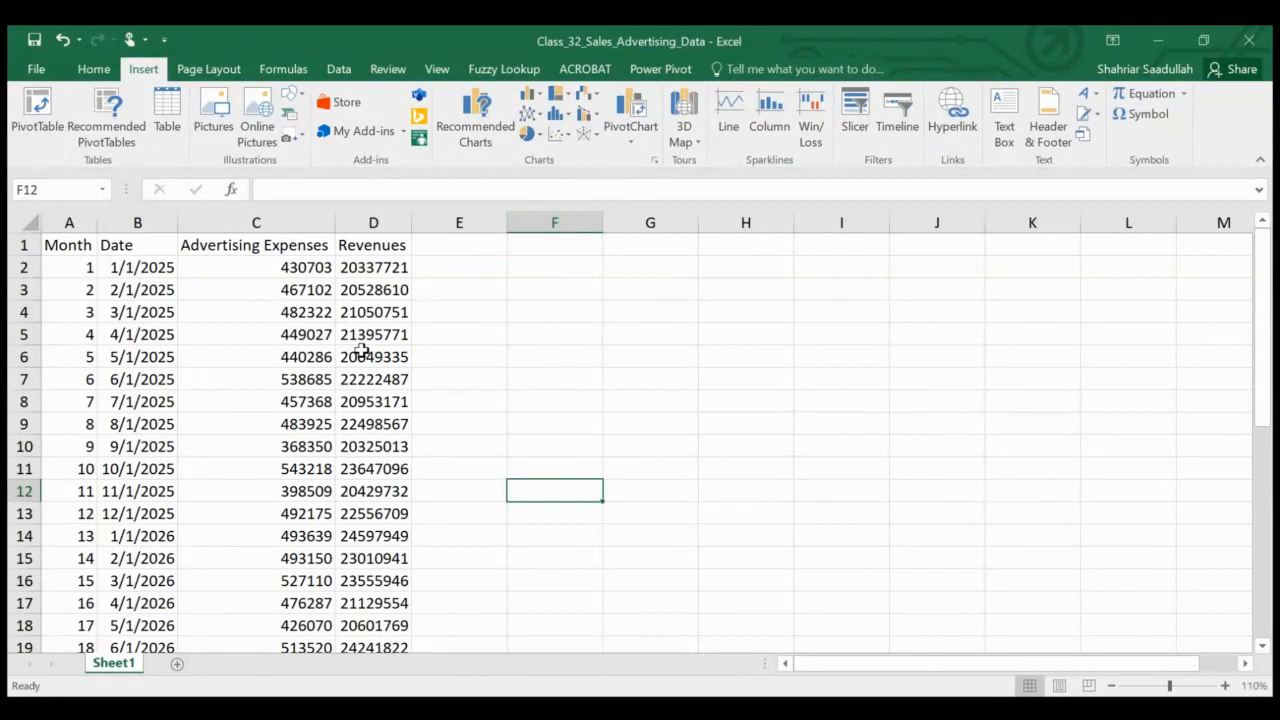
click(285, 245)
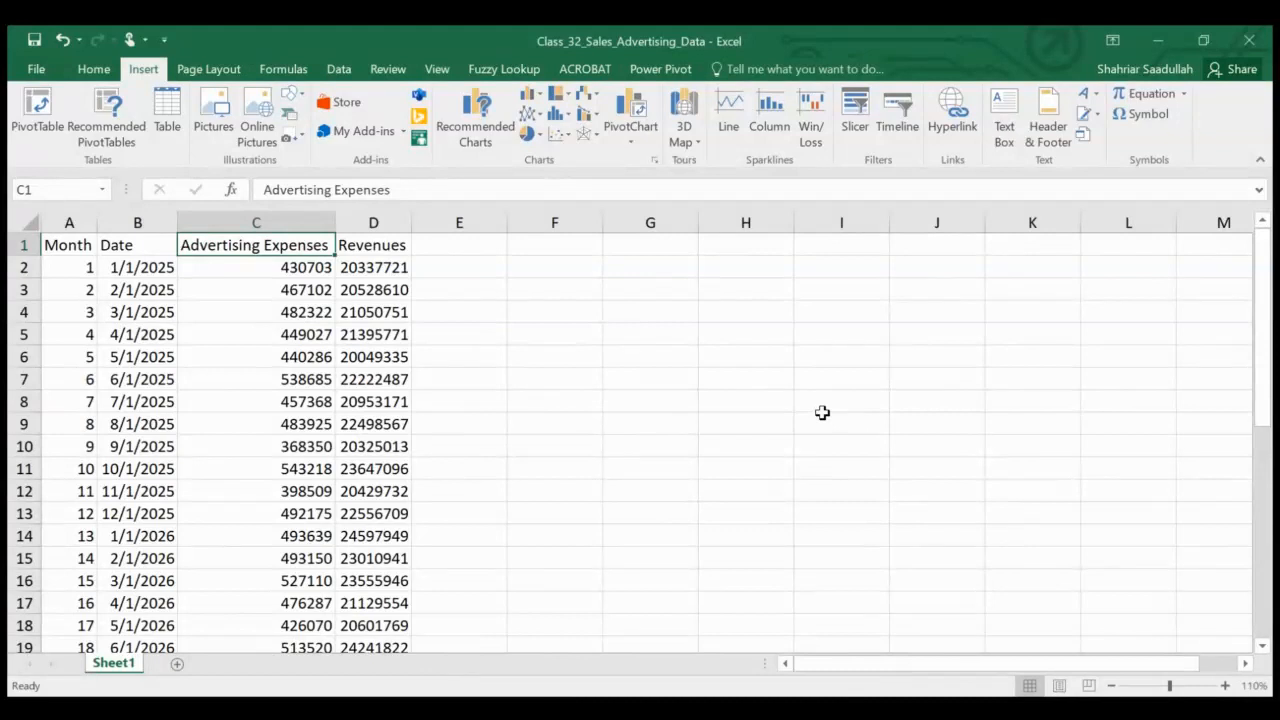
key(shift+Right)
key(shift+Down)
key(shift+Down)
key(shift+Down)
key(shift+Down)
key(shift+Down)
key(shift+Down)
key(shift+Down)
key(shift+Down)
key(shift+Down)
key(shift+Down)
key(shift+Down)
key(shift+Down)
key(shift+Down)
key(shift+Down)
key(shift+Down)
key(shift+Down)
key(shift+Down)
key(shift+Down)
key(shift+Down)
key(shift+Down)
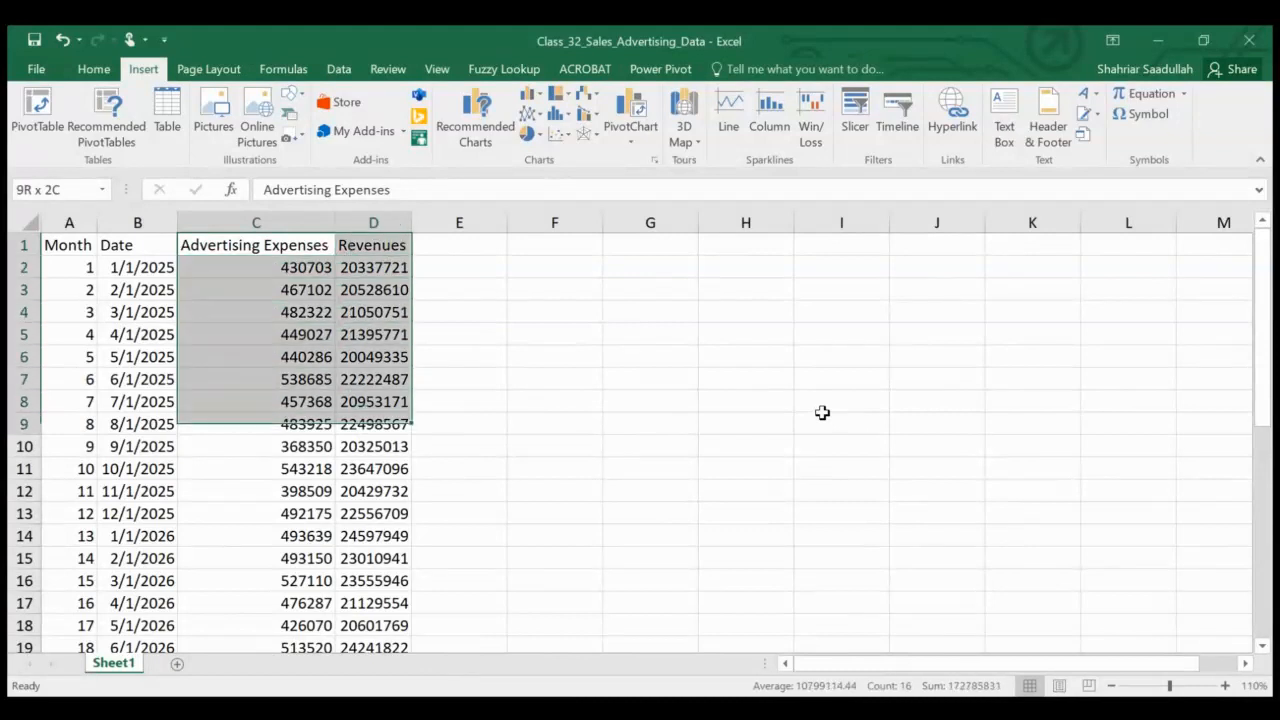
key(shift+Down)
key(shift+Down)
key(shift+Down)
key(shift+Down)
key(shift+Down)
key(shift+Down)
key(shift+Down)
key(shift+Down)
key(shift+Down)
key(shift+Down)
key(shift+Down)
key(shift+Down)
key(shift+Down)
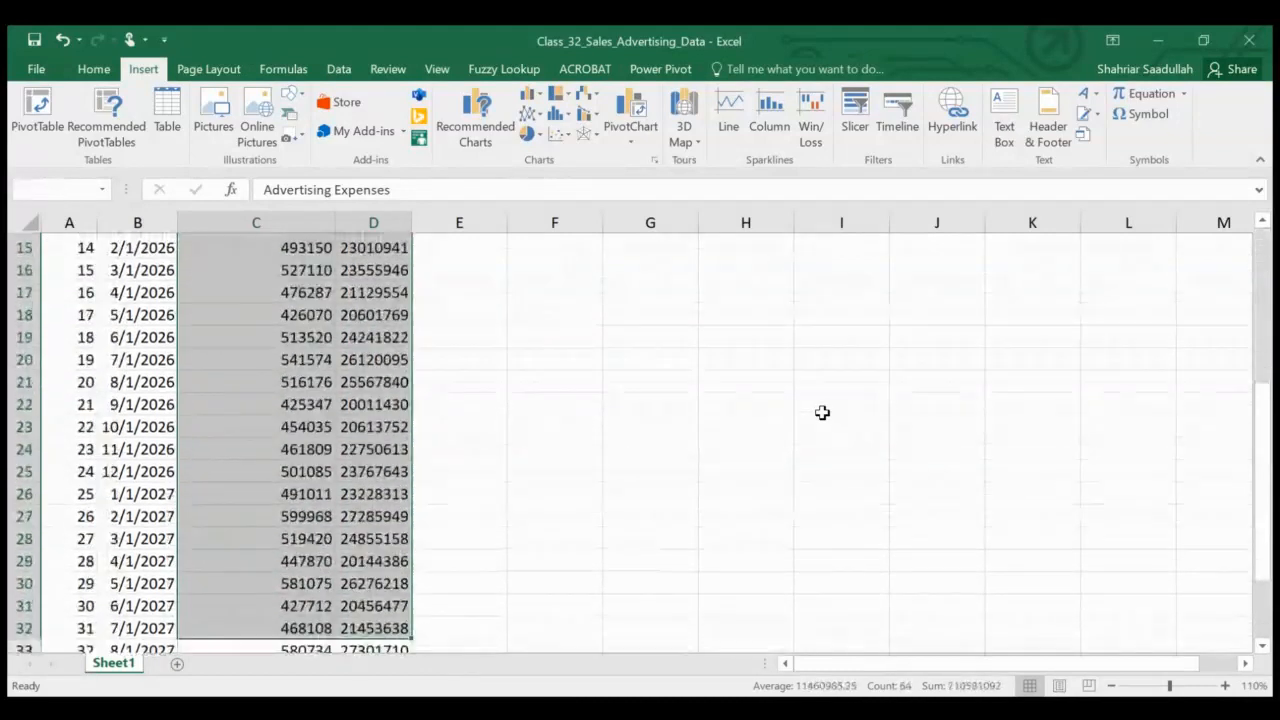
key(shift+Down)
key(shift+Down)
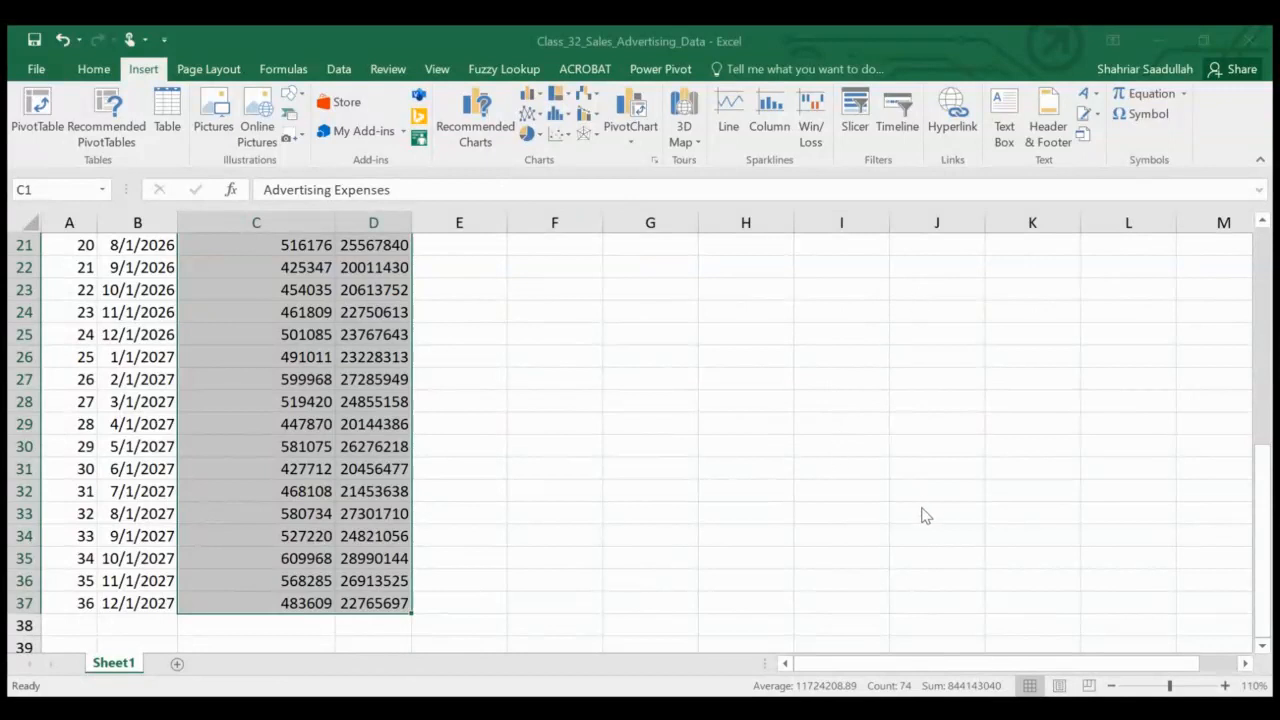
click(919, 624)
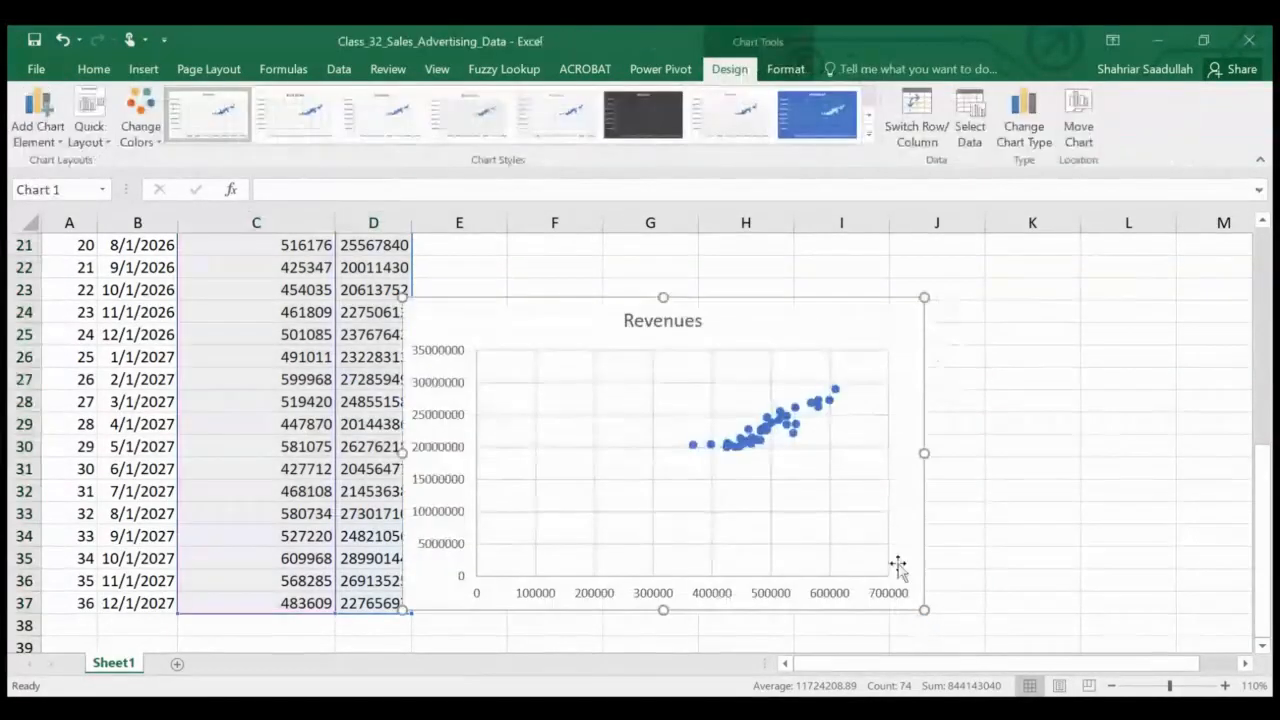
Move the scatter chart beside the data and deselect it
drag(848, 294, 930, 268)
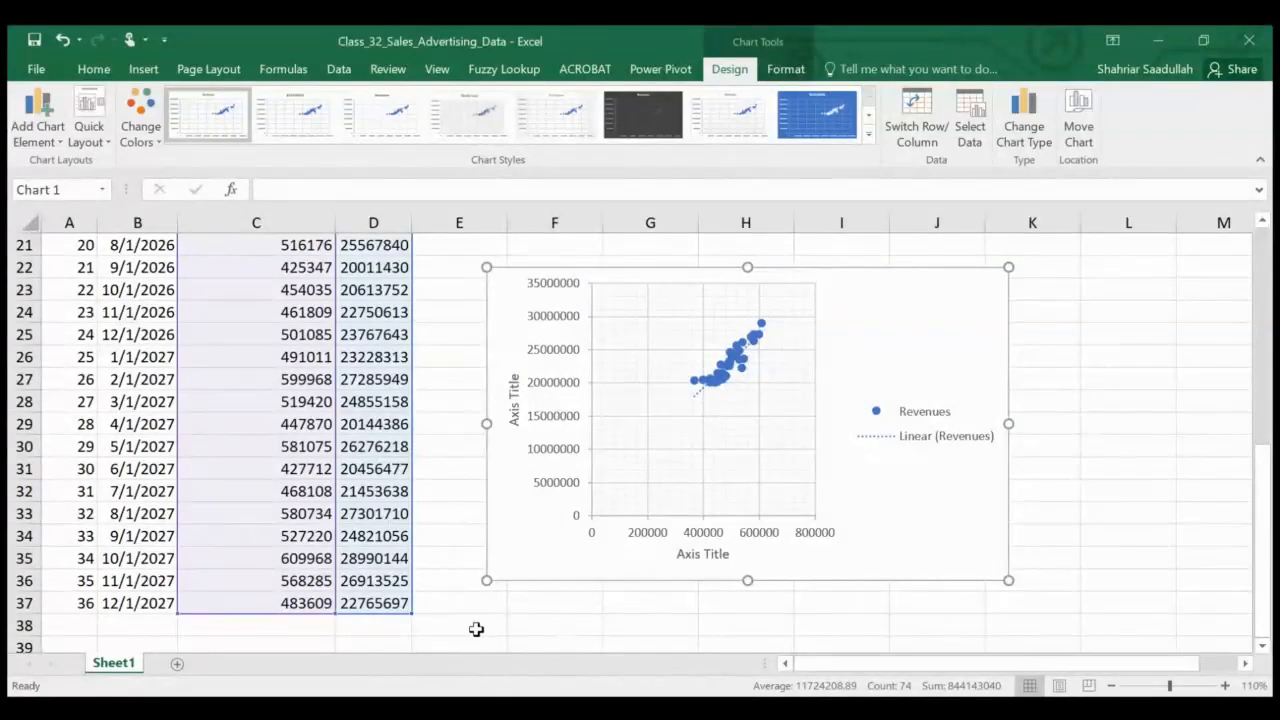
click(561, 607)
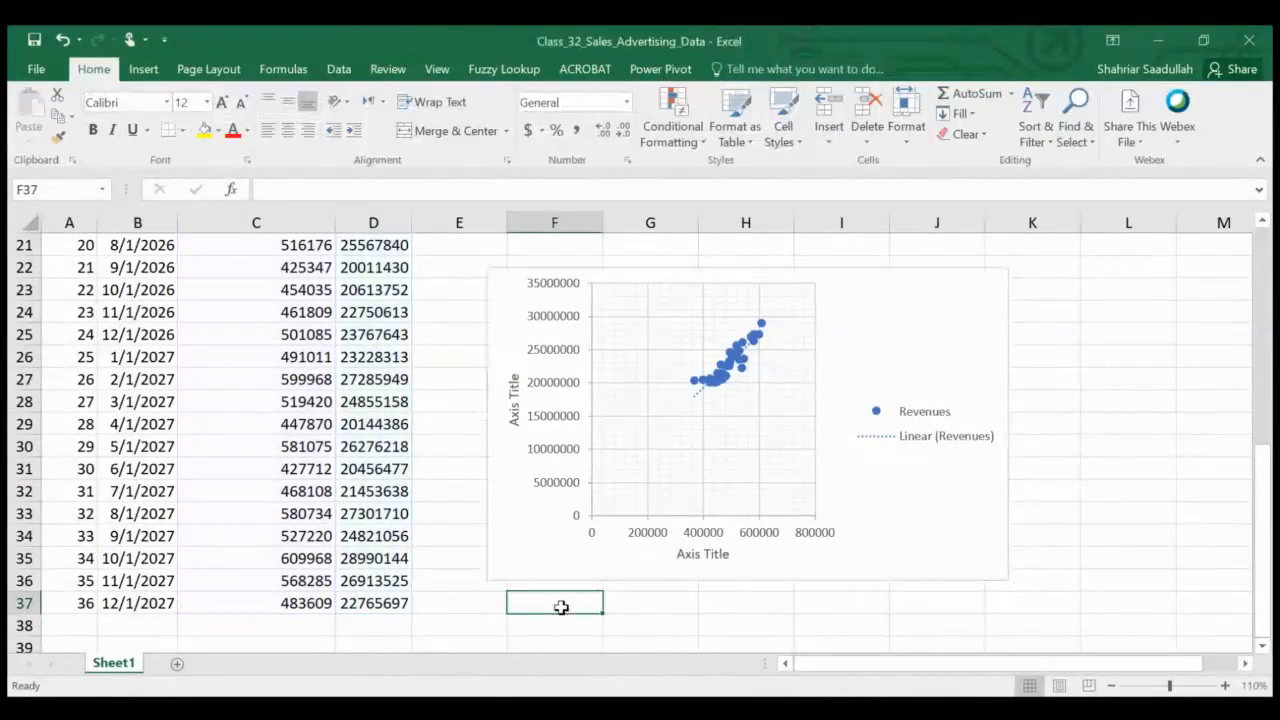
Open the Regression analysis tool and set the input Y range to the Revenues column D1:D37
scroll(1267, 340, up, 7)
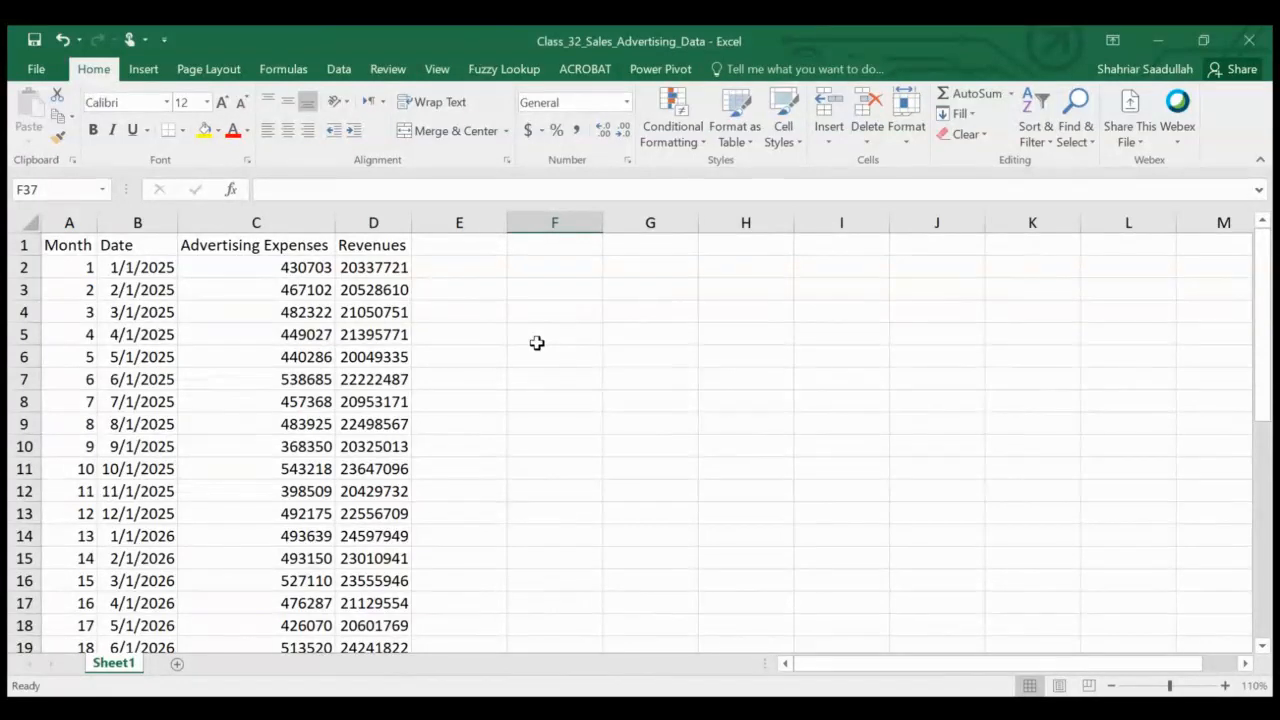
click(335, 76)
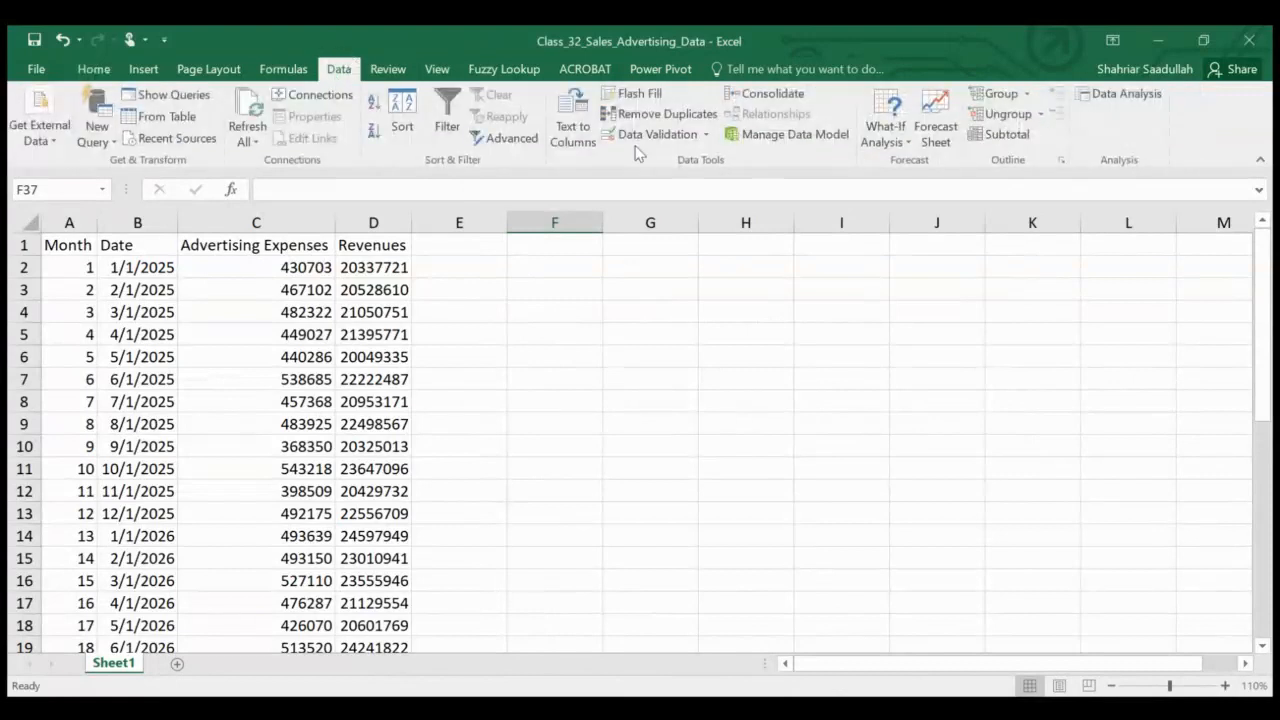
click(1138, 94)
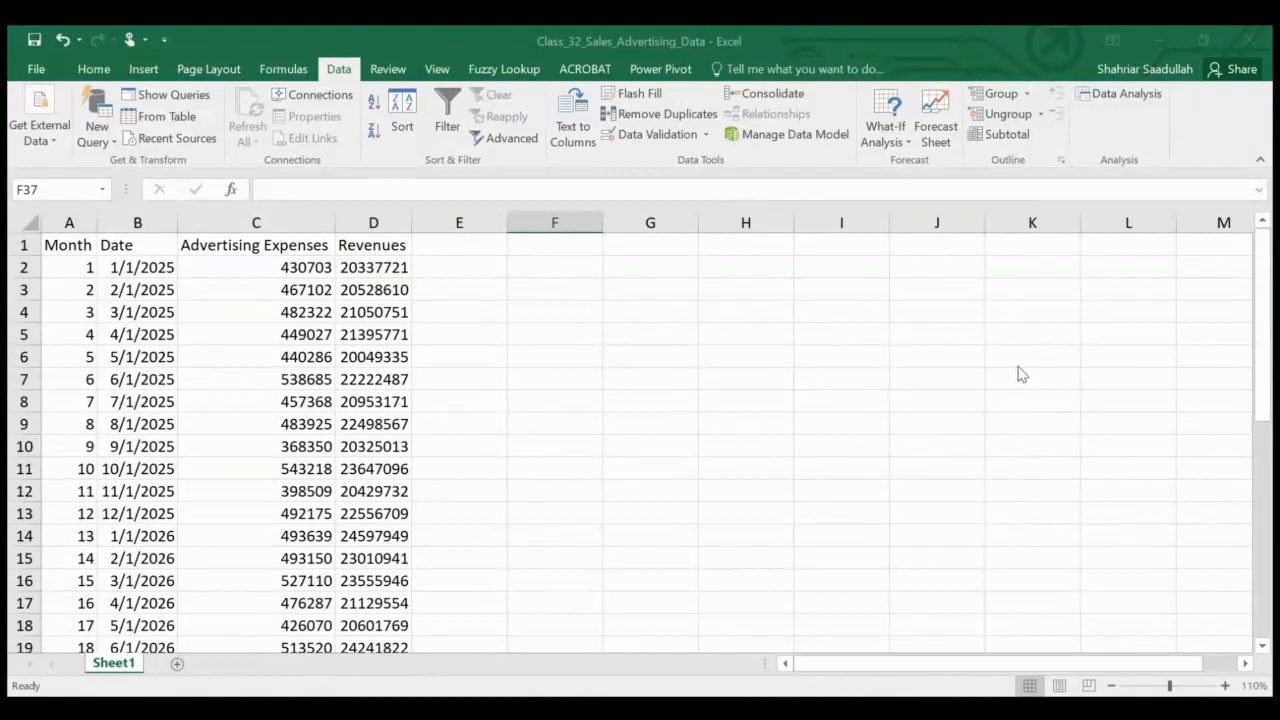
click(1060, 316)
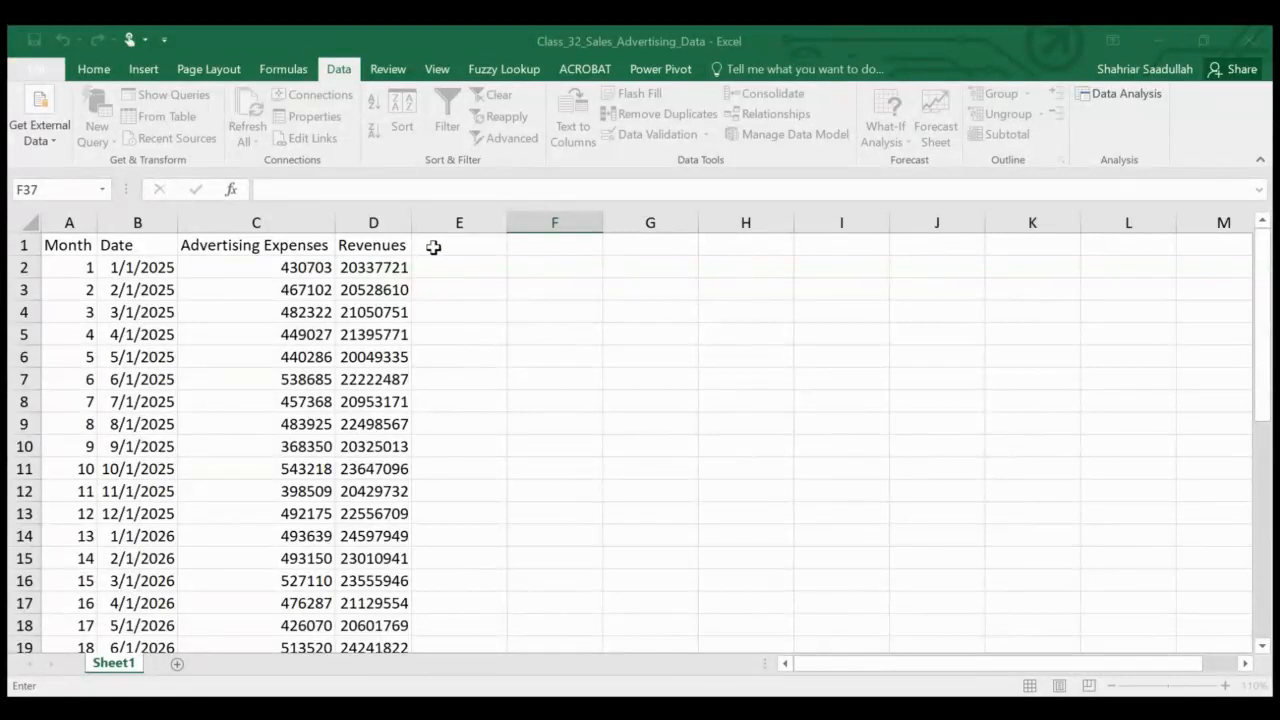
click(376, 243)
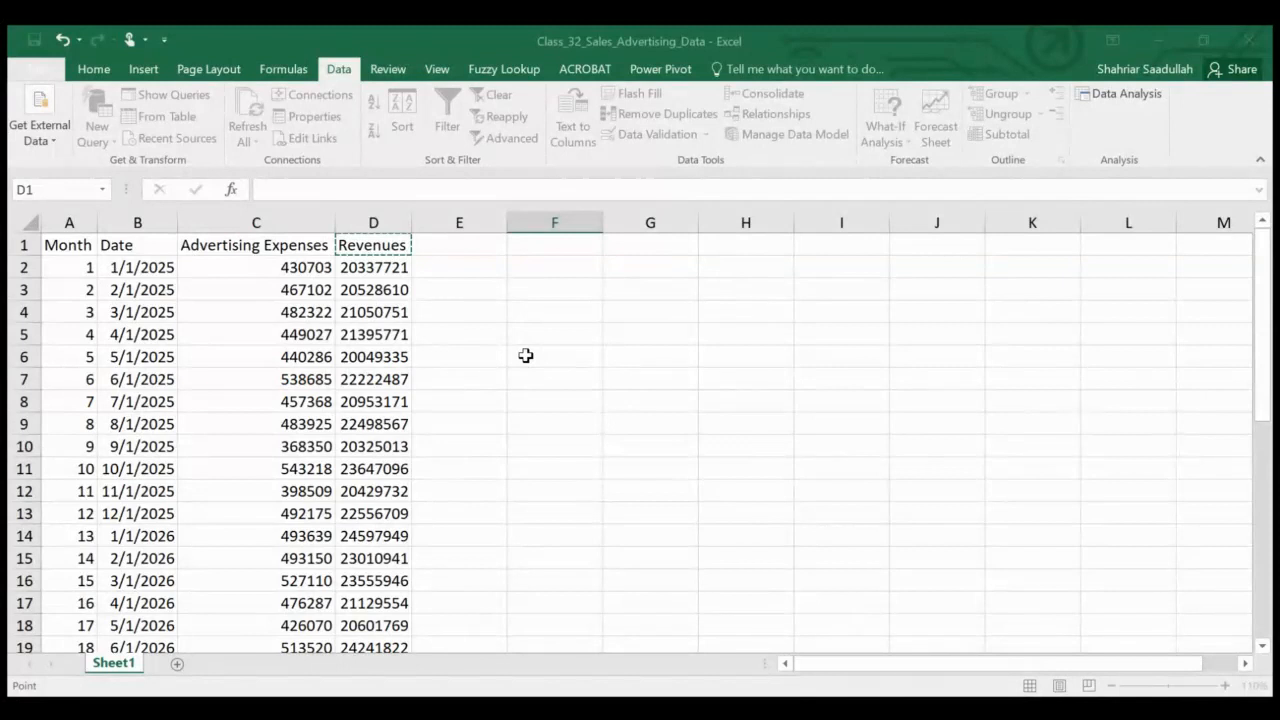
key(shift+Down)
key(shift+Down)
key(shift+Down)
key(shift+Down)
key(shift+Down)
key(shift+Down)
key(shift+Down)
key(shift+Down)
key(shift+Down)
key(shift+Down)
key(shift+Down)
key(shift+Down)
key(shift+Down)
key(shift+Down)
key(shift+Down)
key(shift+Down)
key(shift+Down)
key(shift+Down)
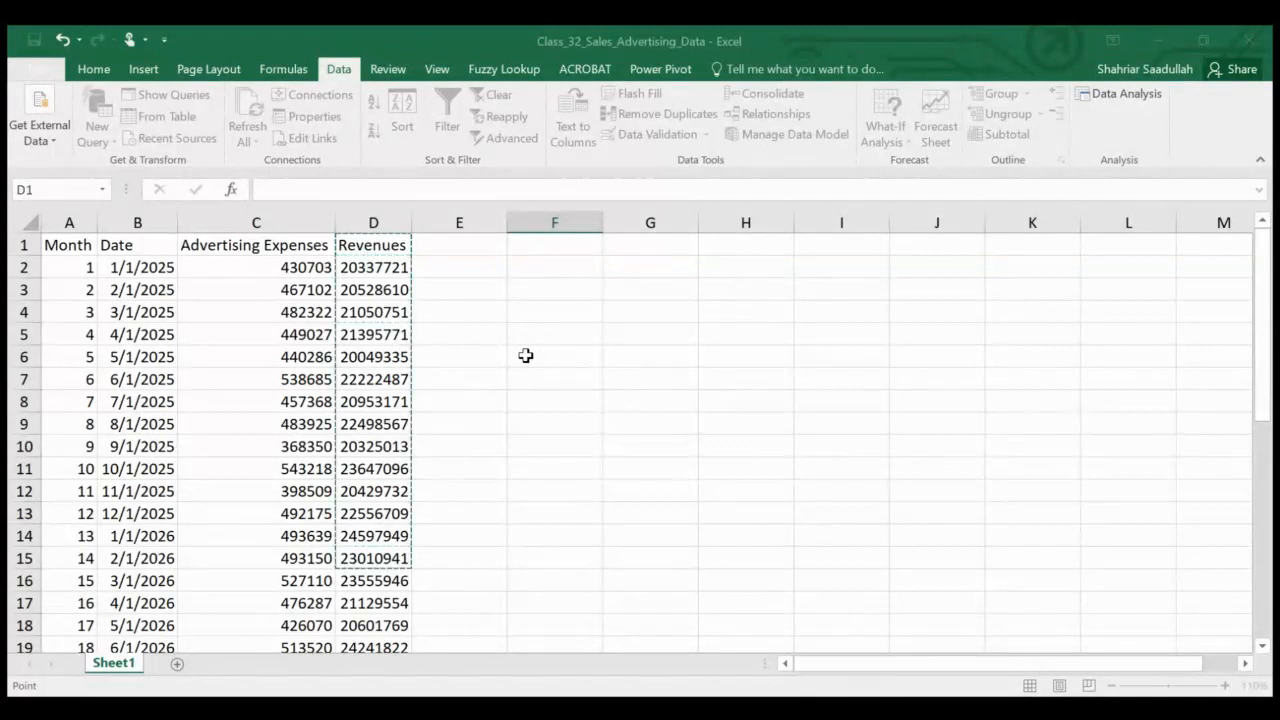
key(shift+Down)
key(shift+Down)
key(shift+Down)
key(shift+Down)
key(shift+Down)
key(shift+Down)
key(shift+Down)
key(shift+Down)
key(shift+Down)
key(shift+Down)
key(shift+Down)
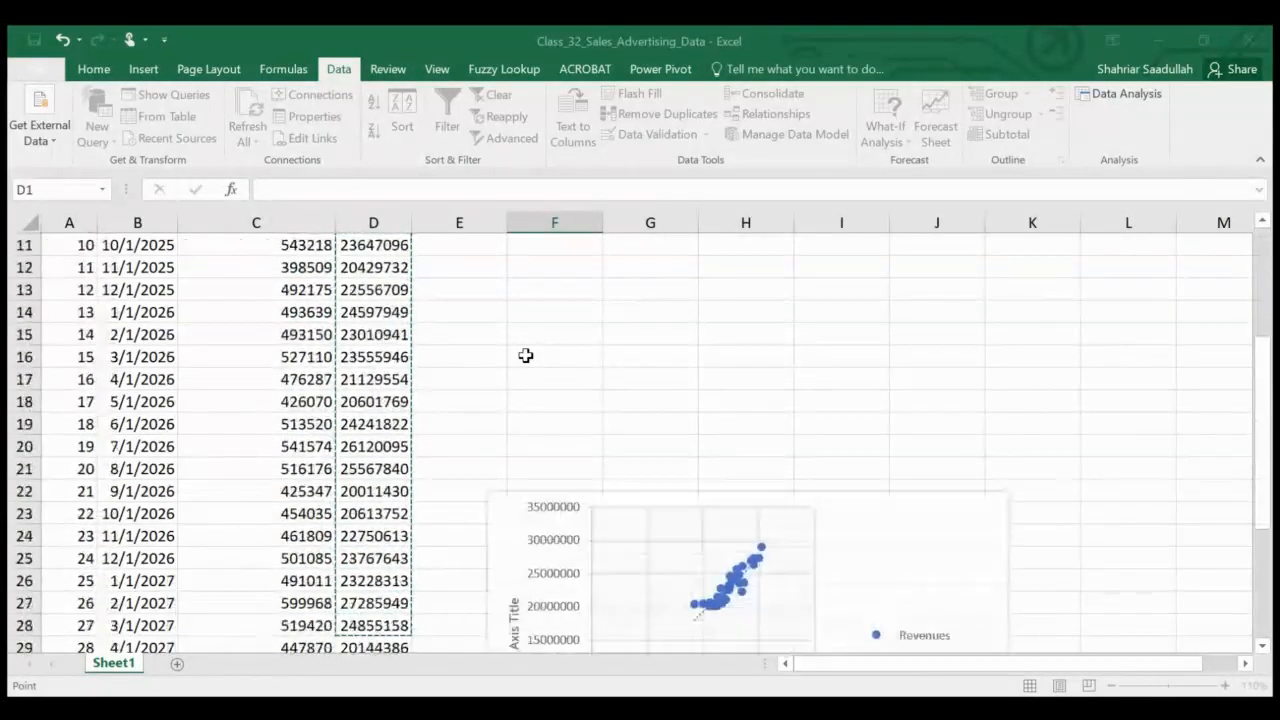
key(shift+Down)
key(shift+Down)
key(shift+Down)
key(shift+Down)
key(shift+Down)
key(shift+Down)
key(shift+Down)
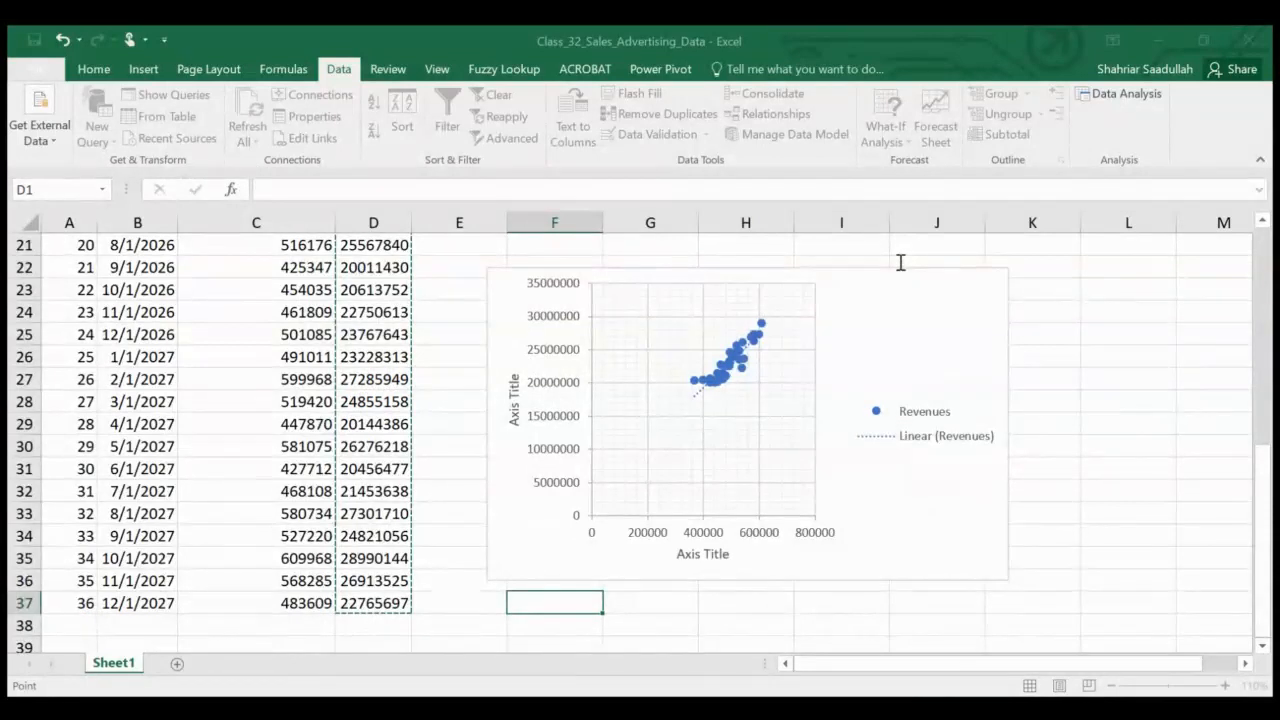
key(Escape)
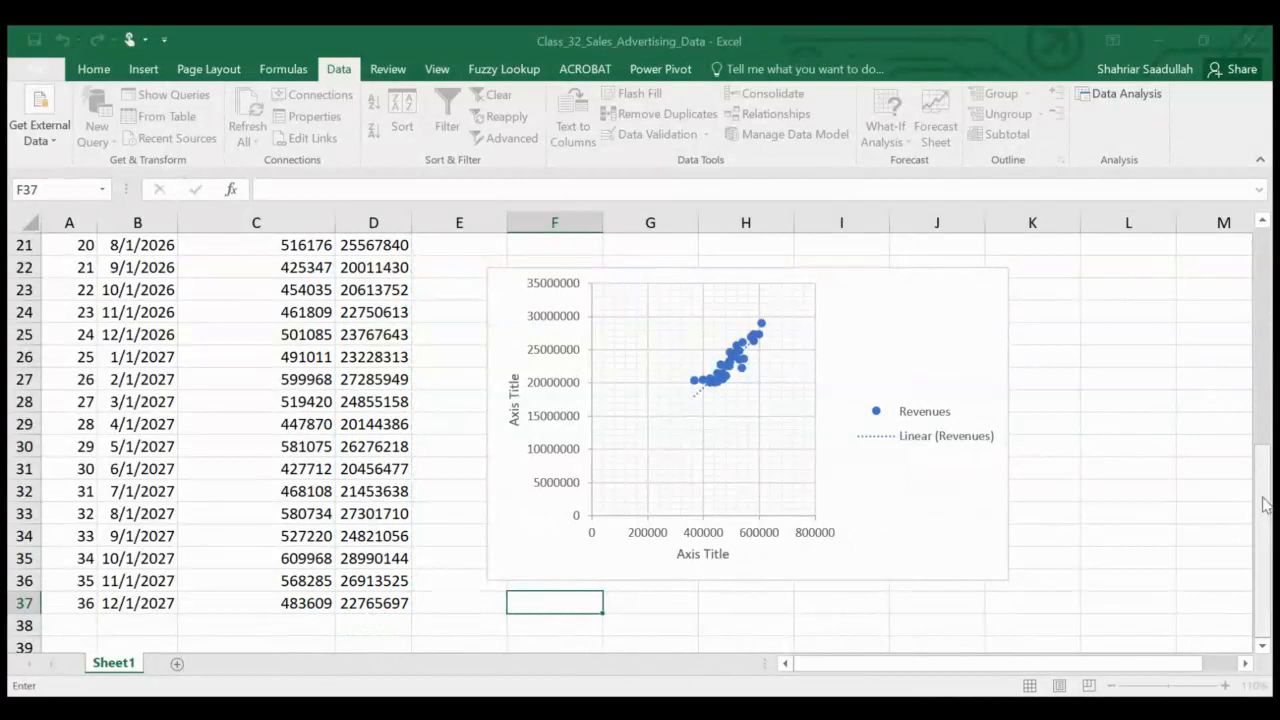
Set the input X range to the Advertising Expenses column C1:C37 and run the regression
scroll(1272, 357, up, 7)
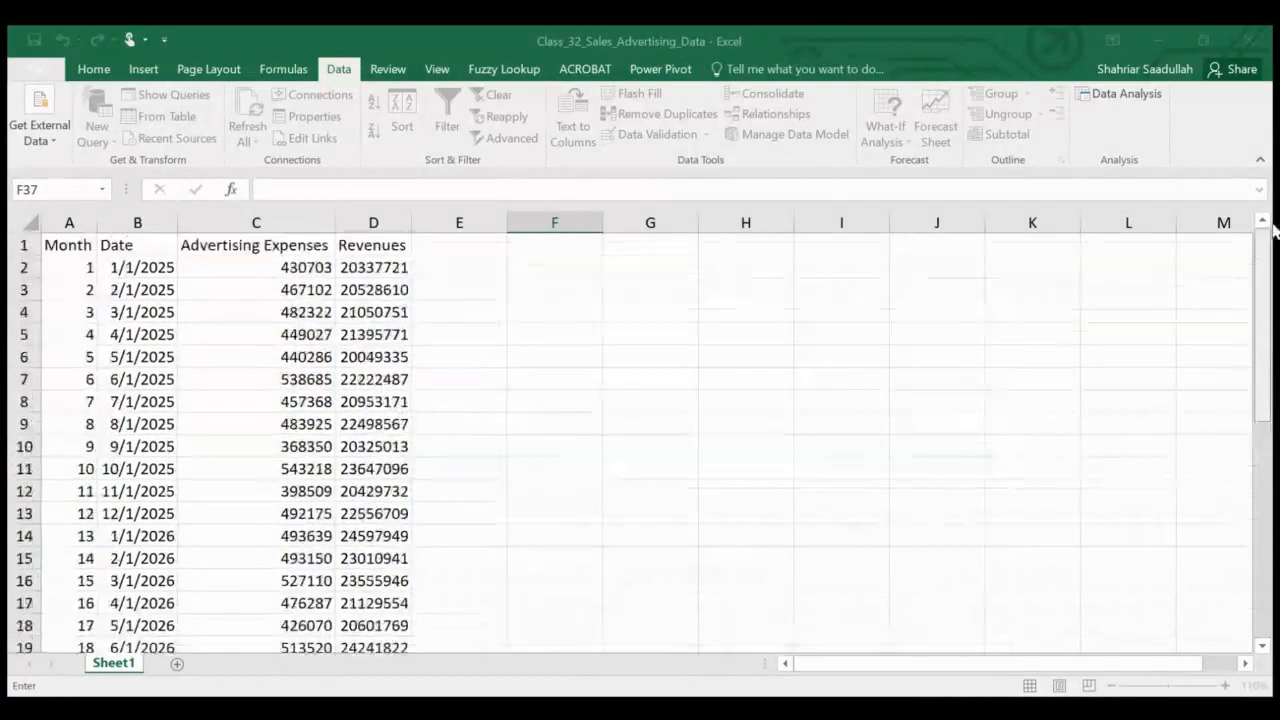
click(290, 244)
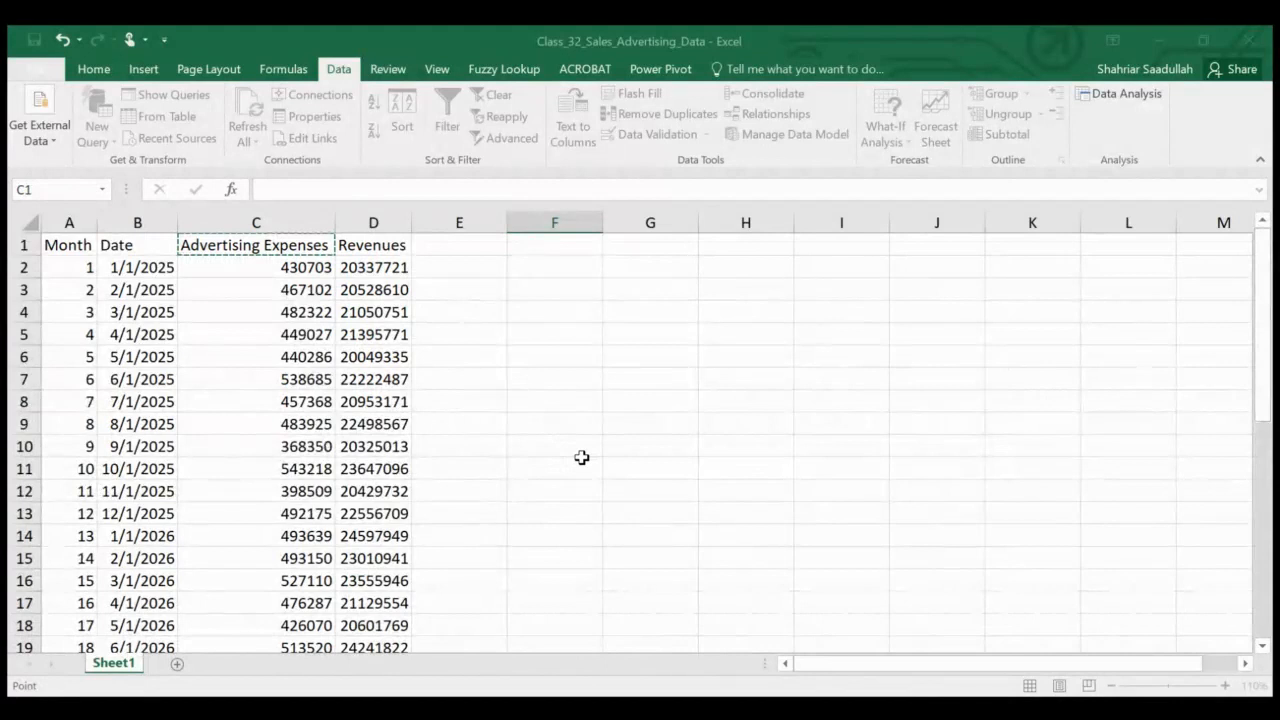
key(shift+Down)
key(shift+Down)
key(shift+Down)
key(shift+Down)
key(shift+Down)
key(shift+Down)
key(shift+Down)
key(shift+Down)
key(shift+Down)
key(shift+Down)
key(shift+Down)
key(shift+Down)
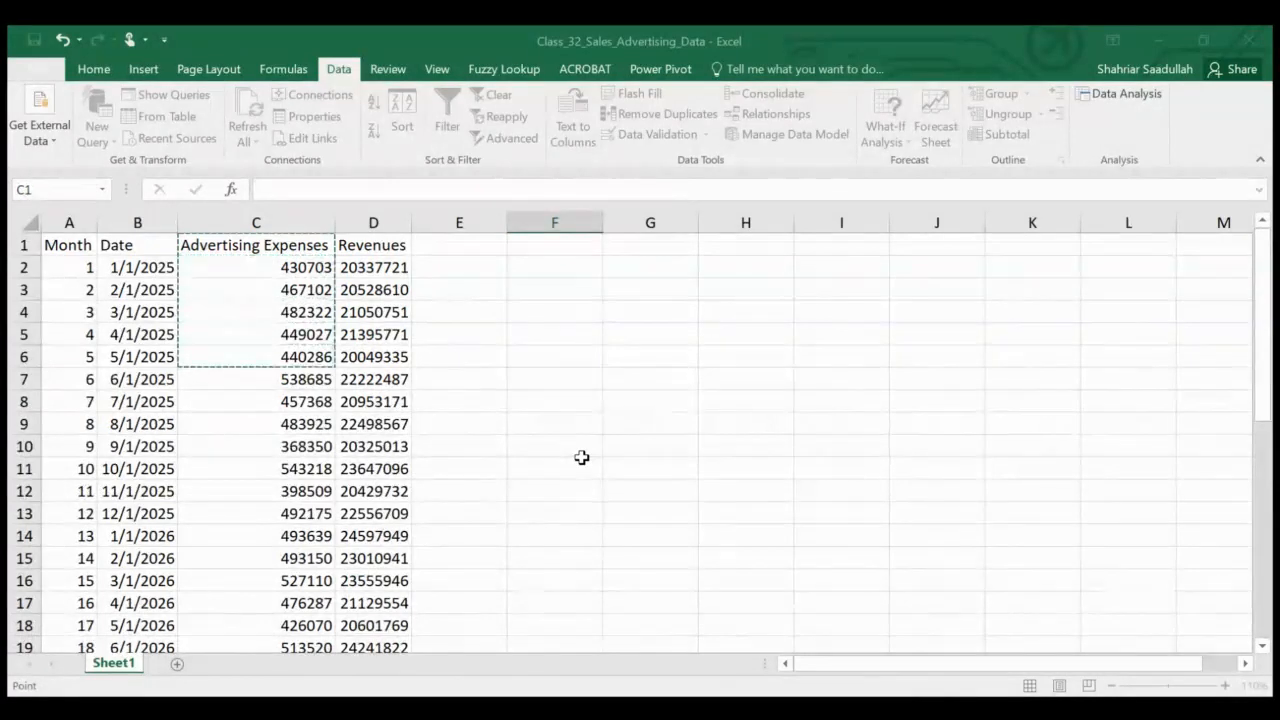
key(shift+Down)
key(shift+Down)
key(shift+Down)
key(shift+Down)
key(shift+Down)
key(shift+Down)
key(shift+Down)
key(shift+Down)
key(shift+Down)
key(shift+Down)
key(shift+Down)
key(shift+Down)
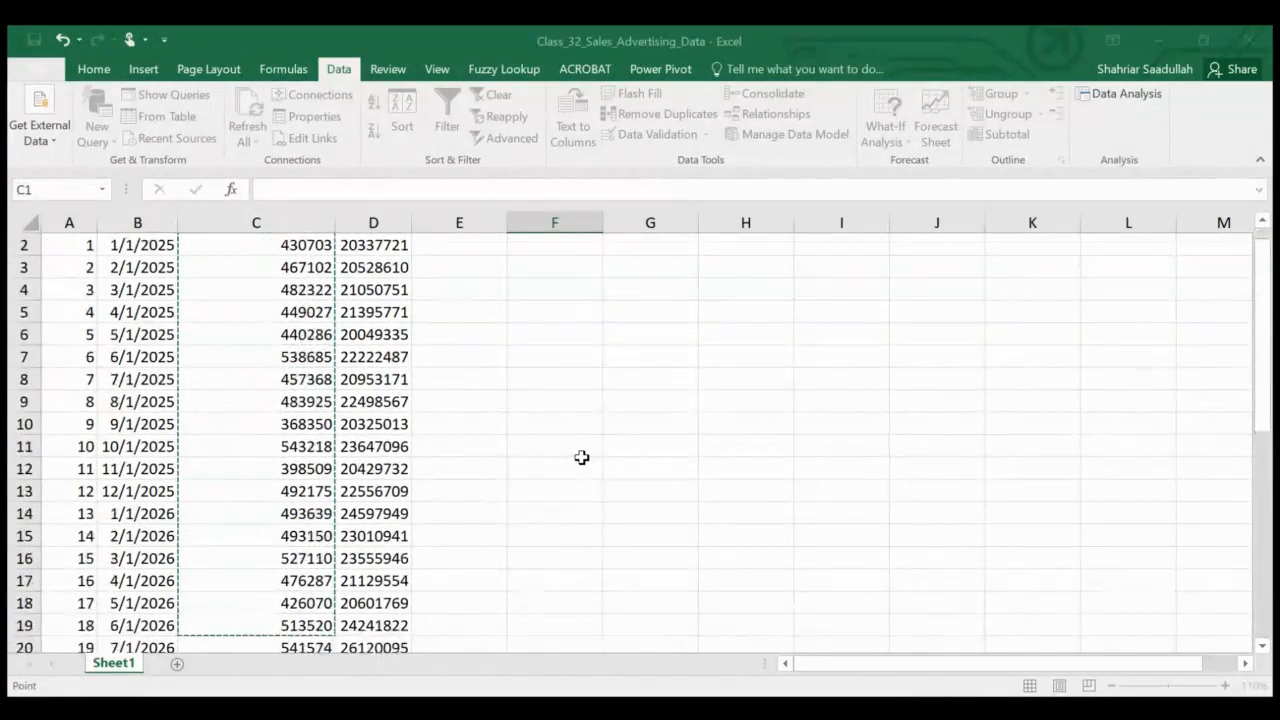
key(shift+Down)
key(shift+Down)
key(shift+Down)
key(shift+Down)
key(shift+Down)
key(shift+Down)
key(shift+Down)
key(shift+Down)
key(shift+Down)
key(shift+Down)
key(shift+Down)
key(shift+Down)
key(shift+Down)
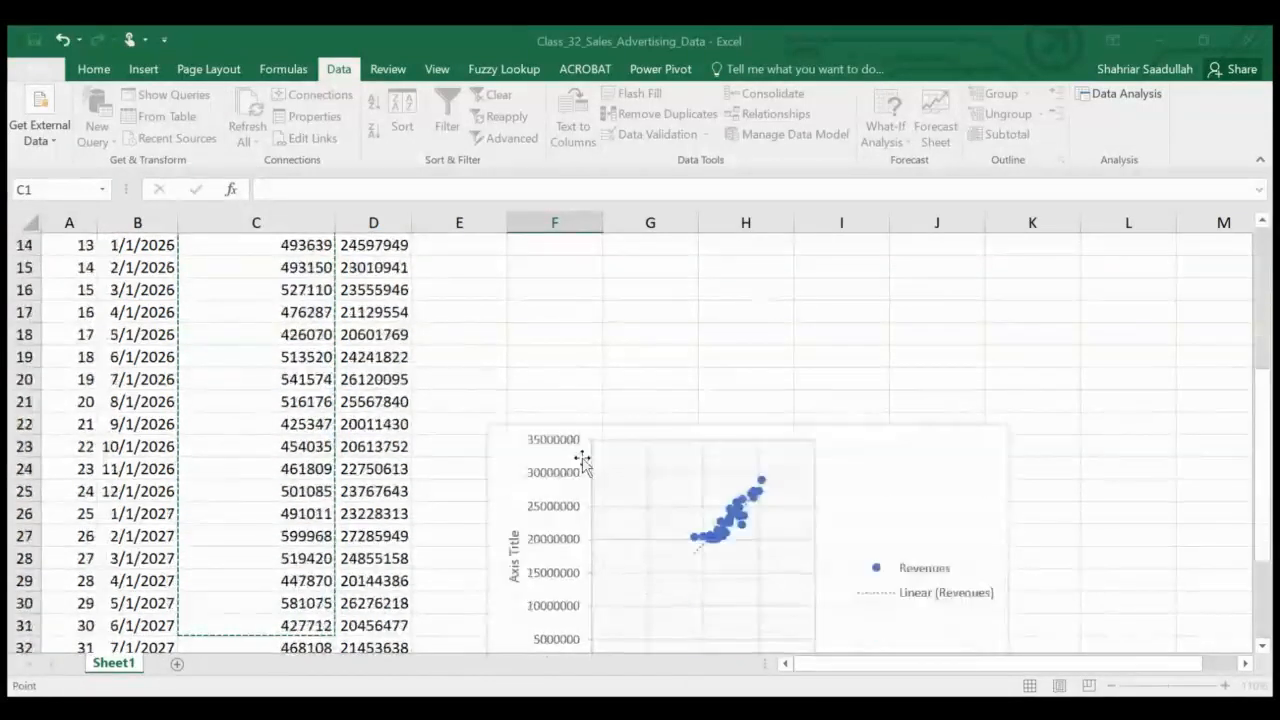
key(shift+Up)
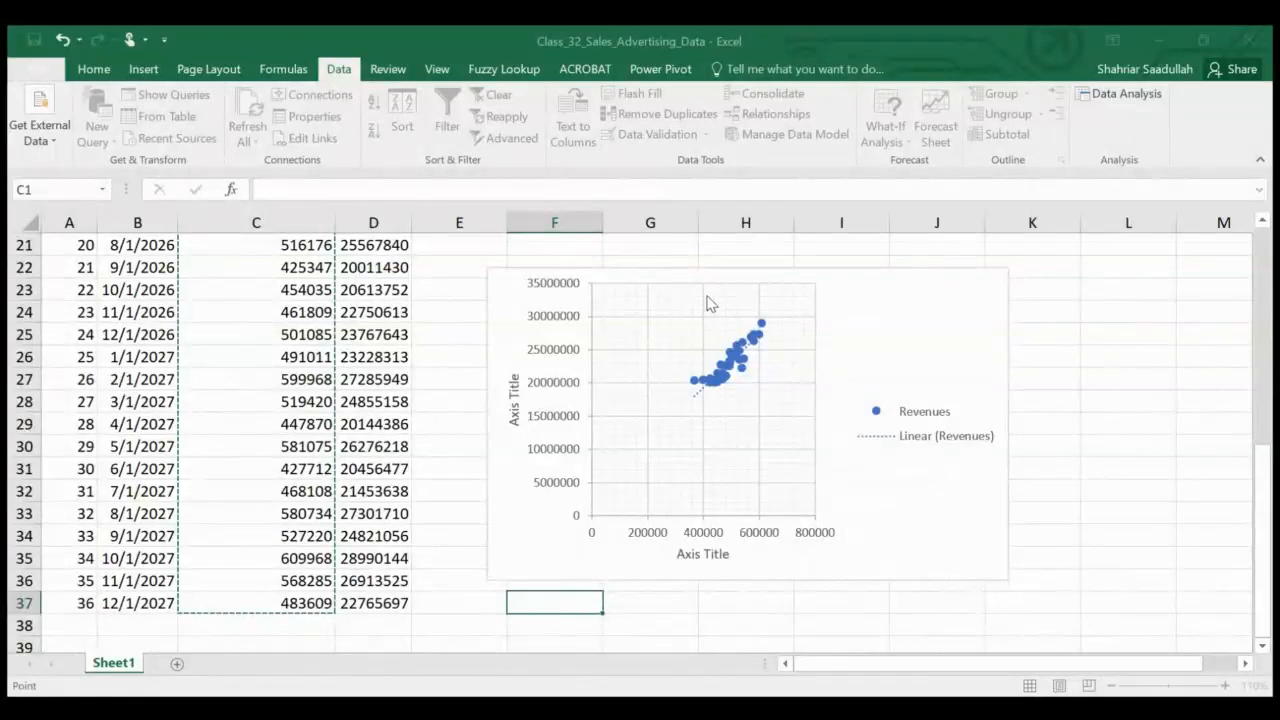
key(Escape)
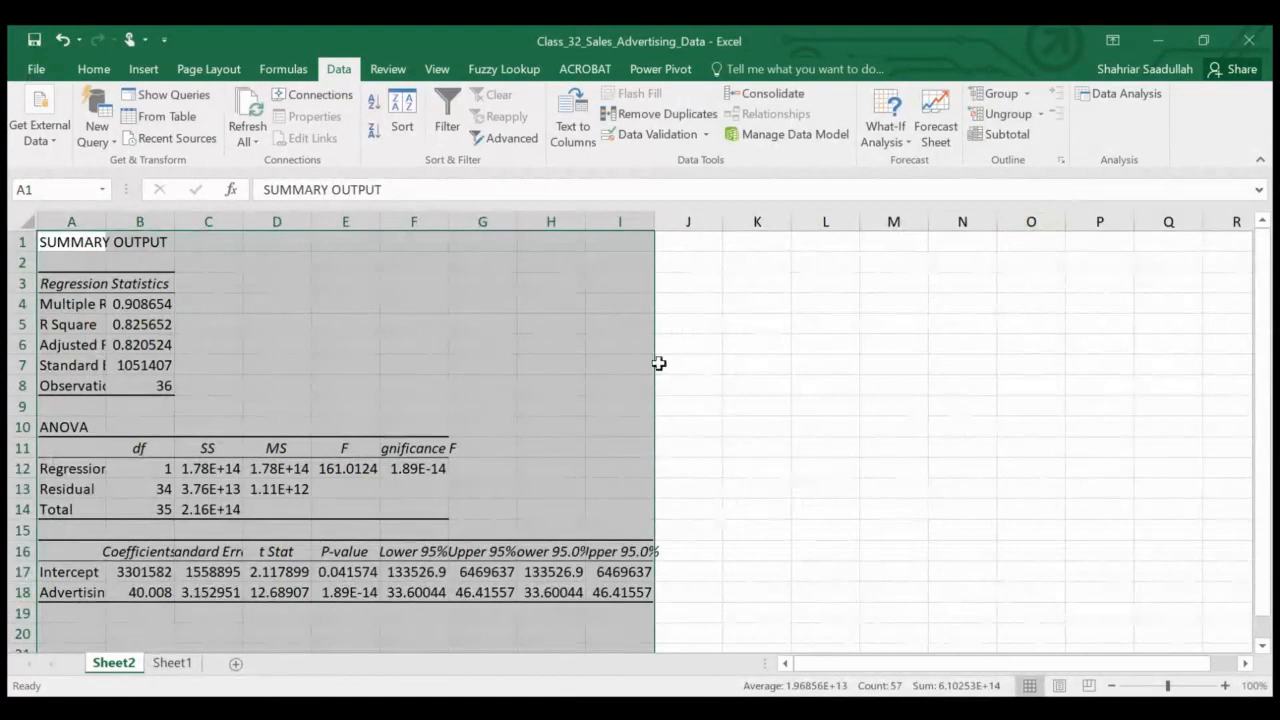
Try to autofit the widths of columns A to J on the regression output sheet
click(325, 340)
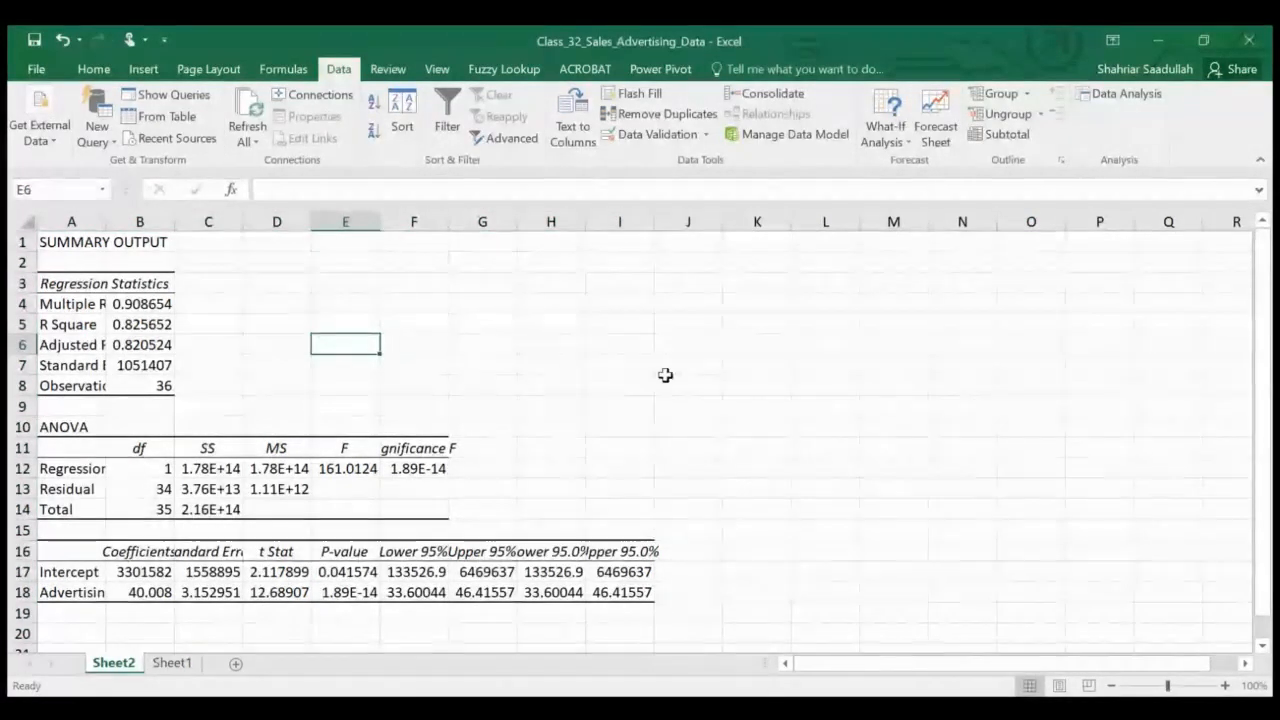
drag(89, 219, 697, 217)
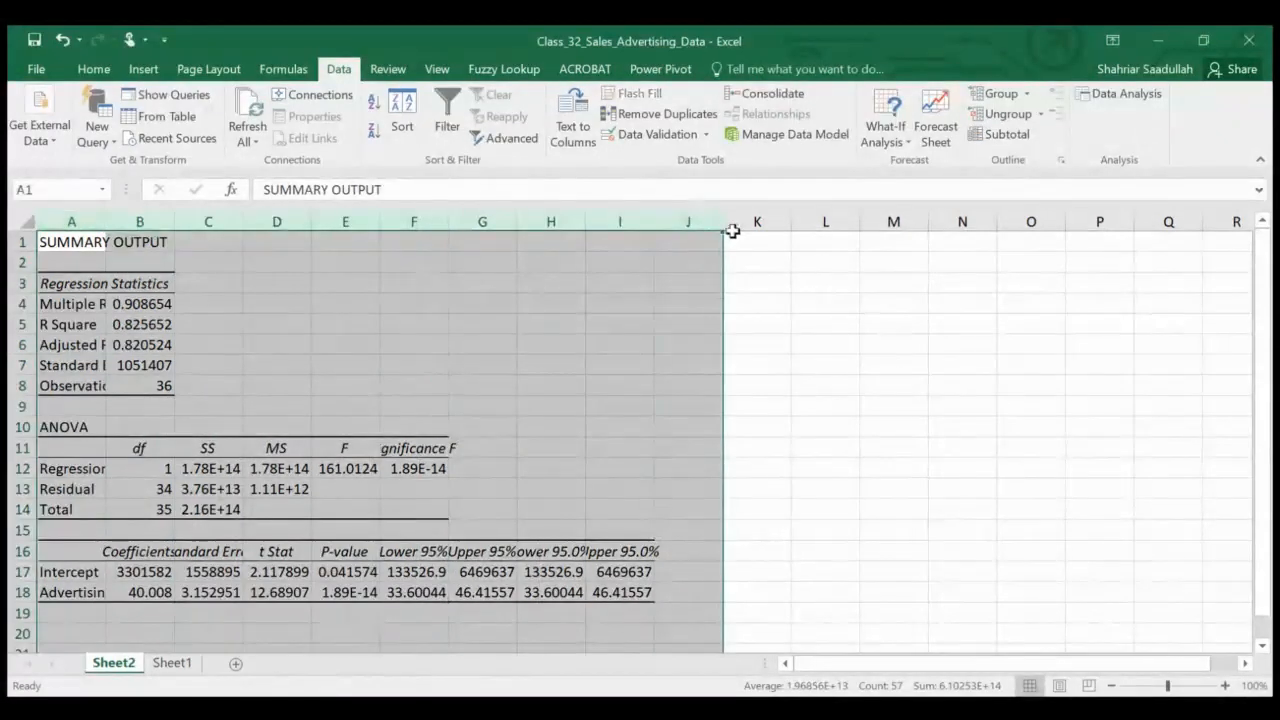
double_click(725, 222)
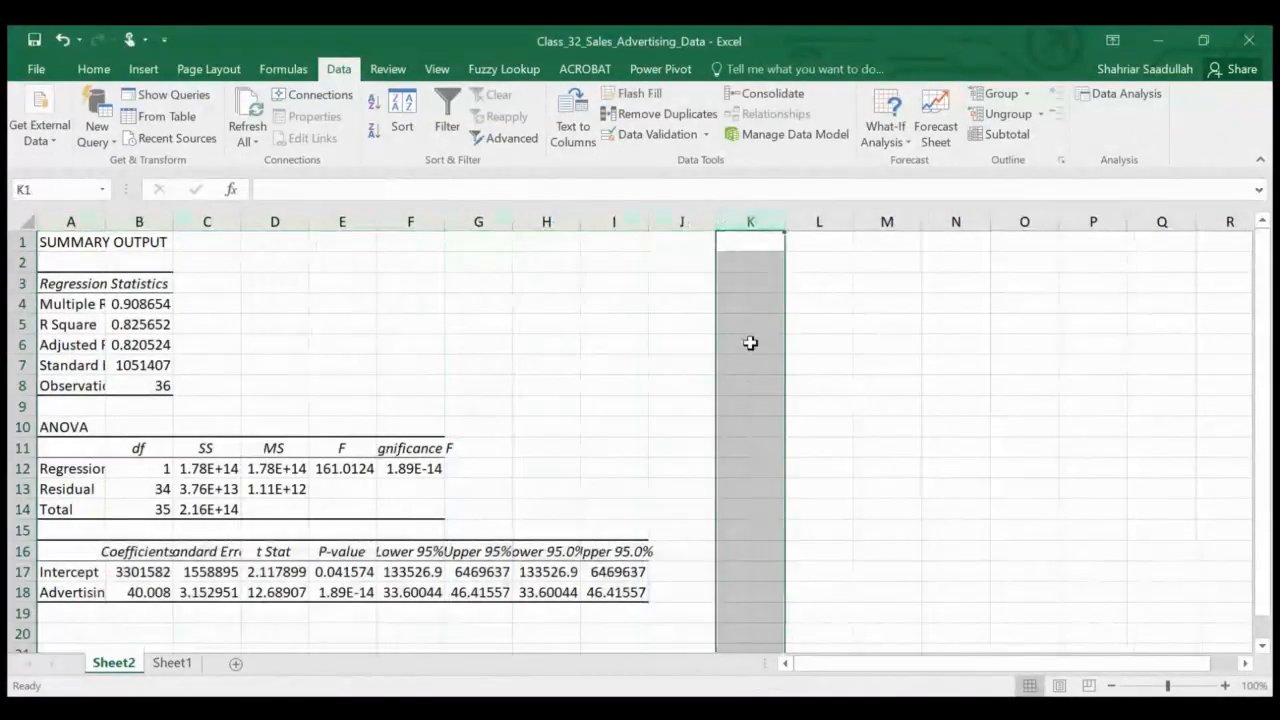
click(604, 352)
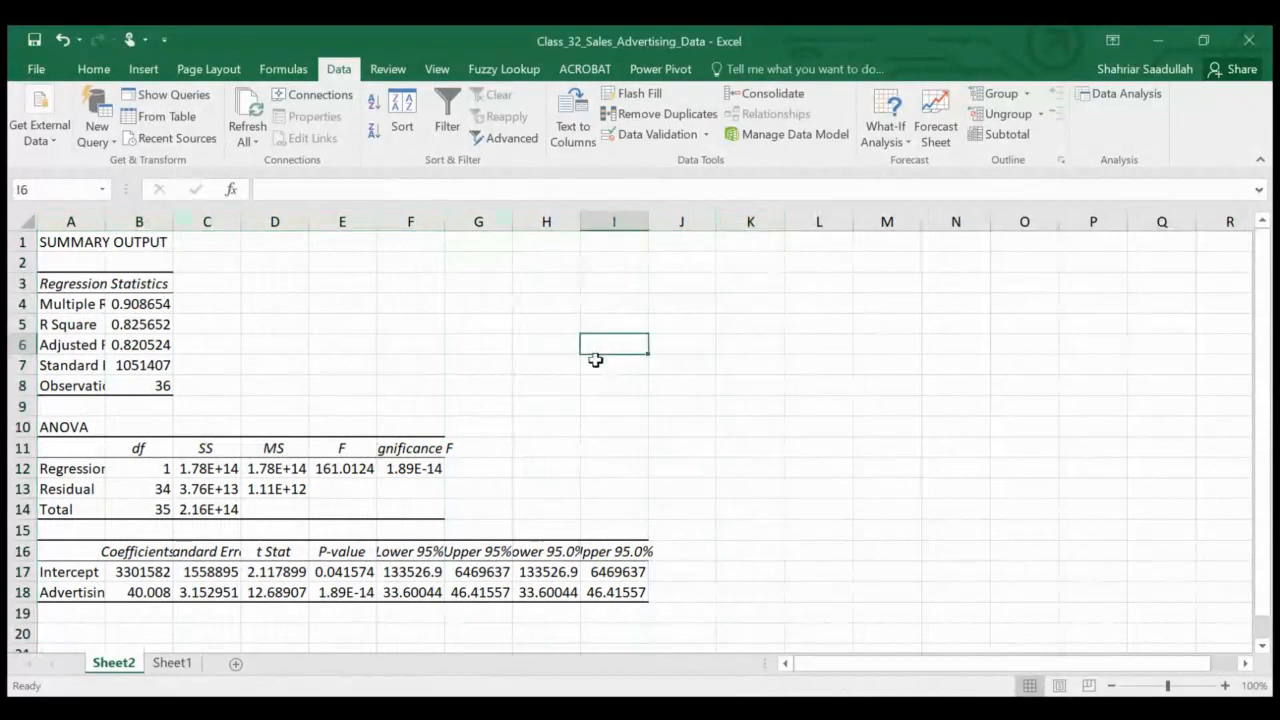
Rename the data sheet Sheet1 as Chart
click(174, 664)
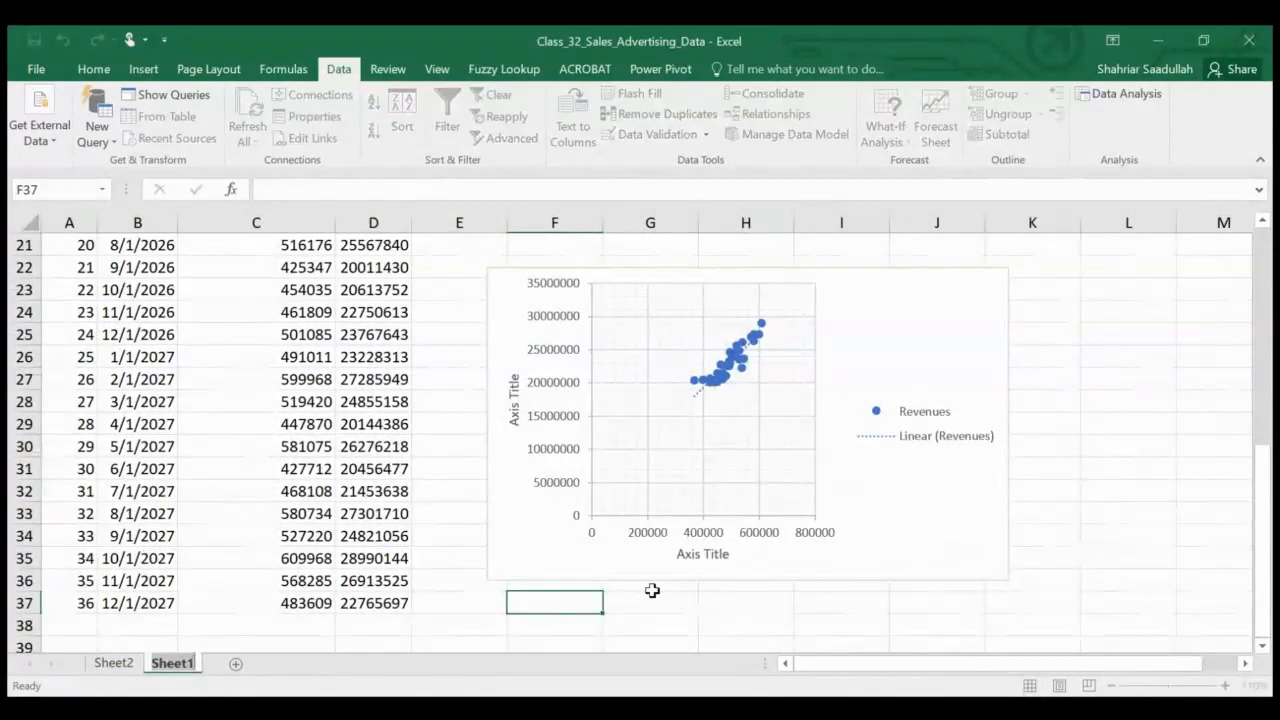
text(Chart)
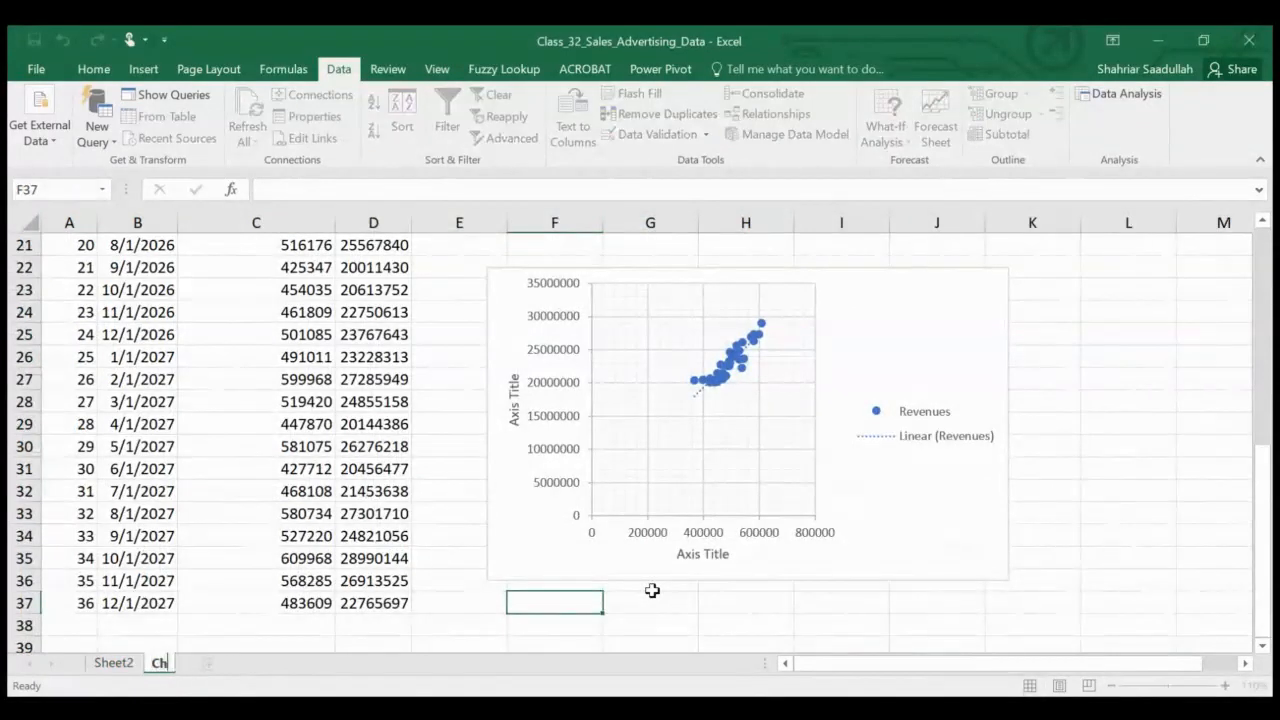
click(204, 629)
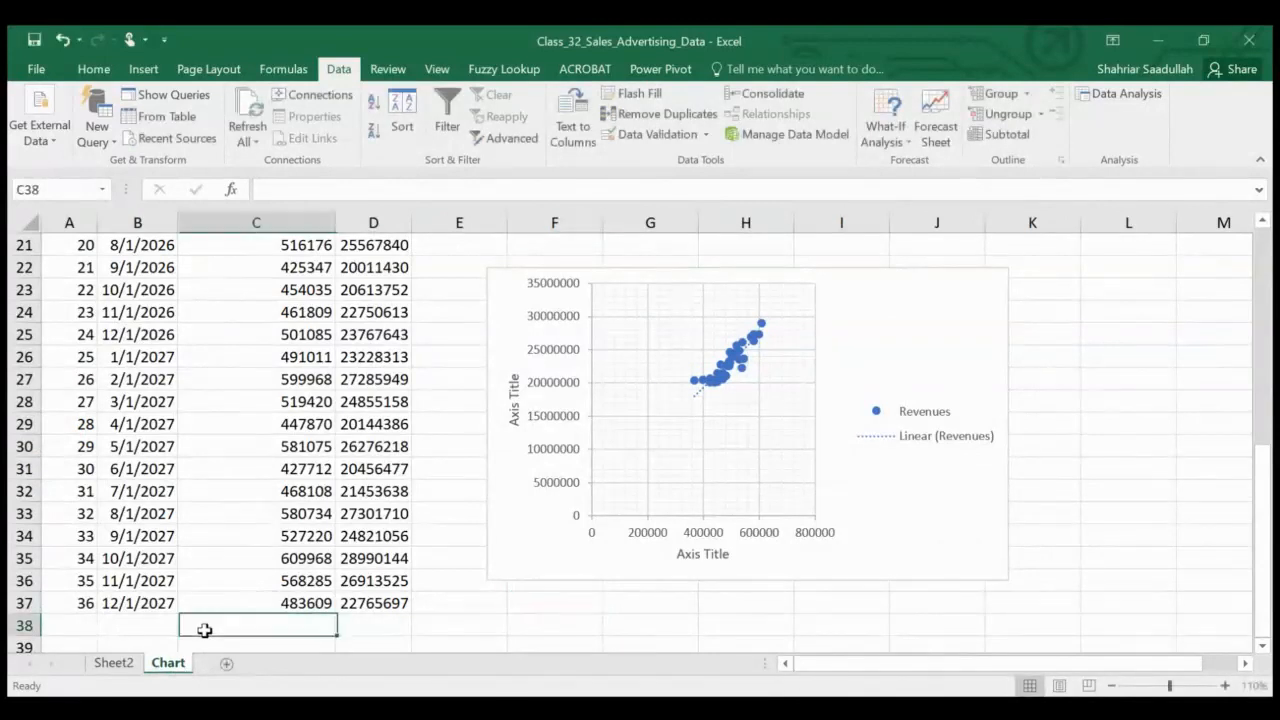
Rename the output sheet Sheet2 as Regression
click(113, 663)
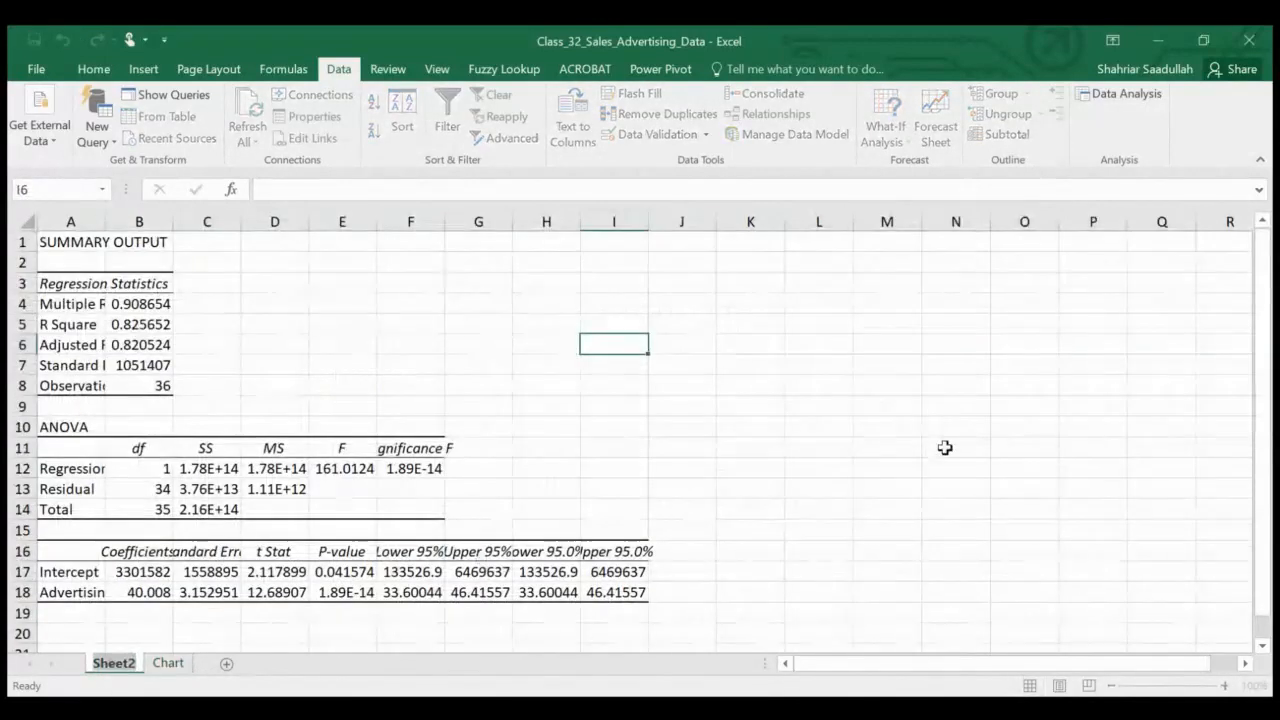
key(alt+h)
text(orRegression)
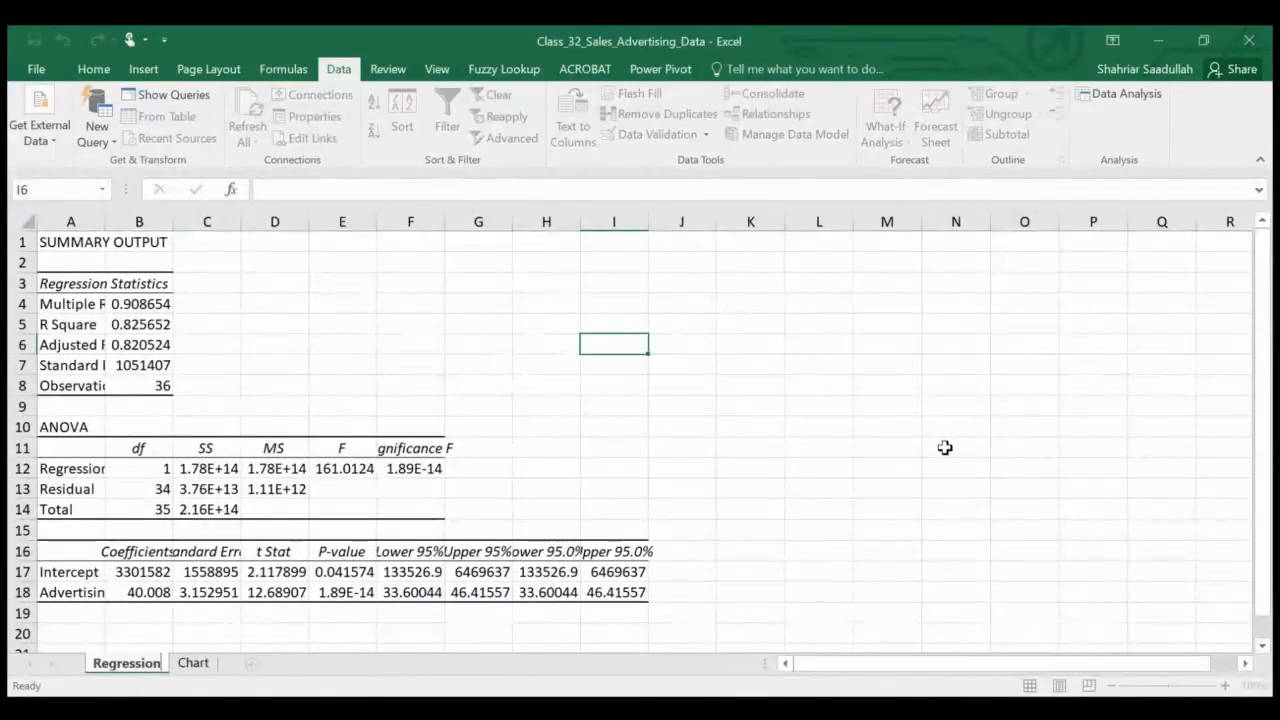
Autofit the widths of columns A through I on the regression output sheet
click(279, 337)
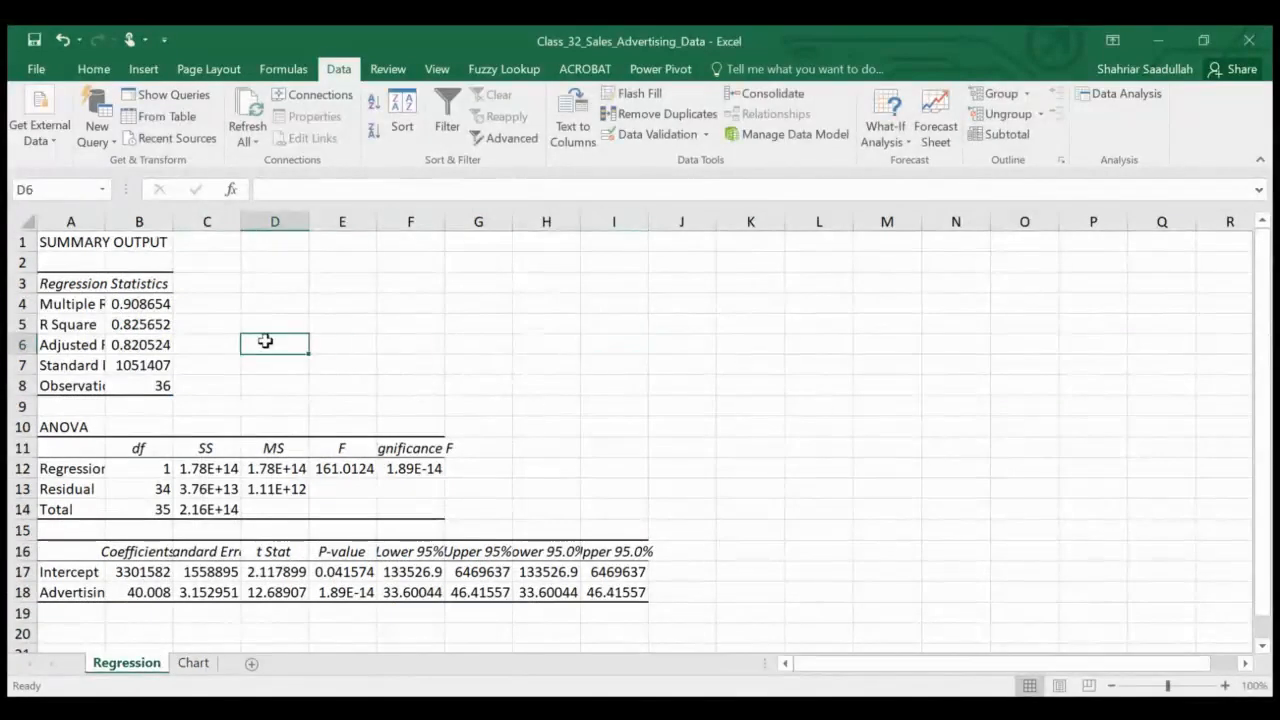
double_click(105, 221)
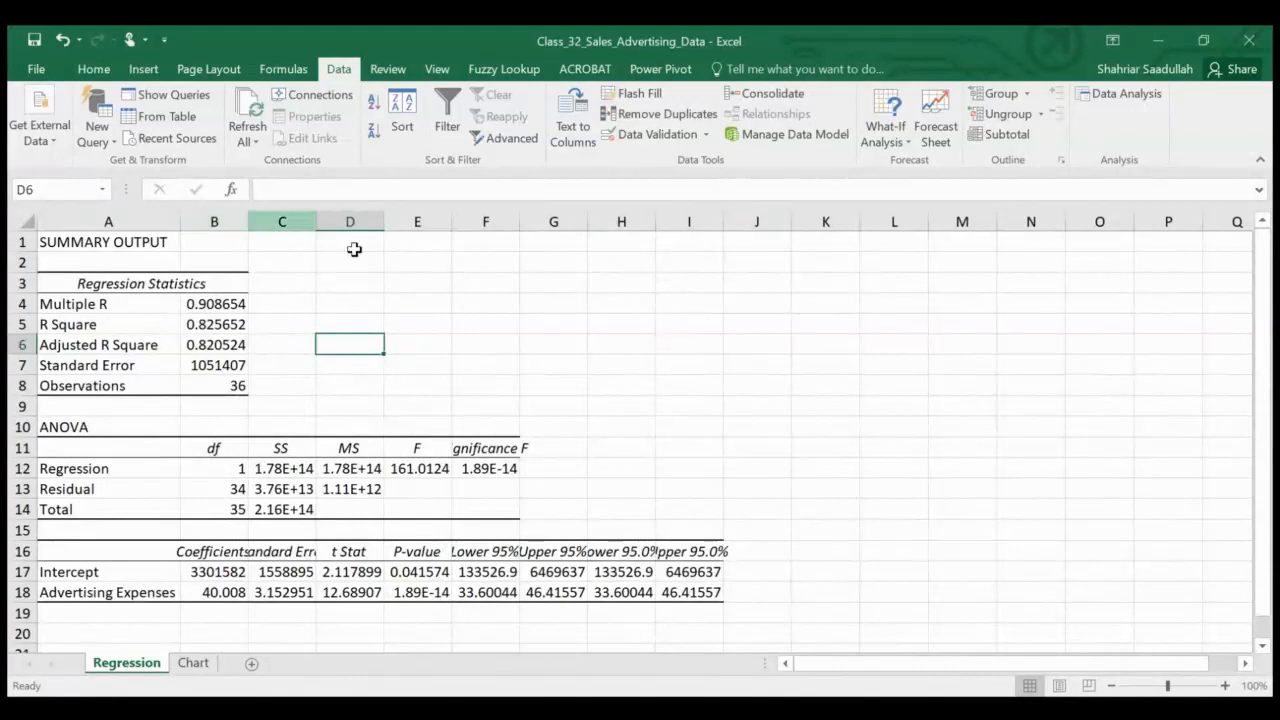
double_click(519, 221)
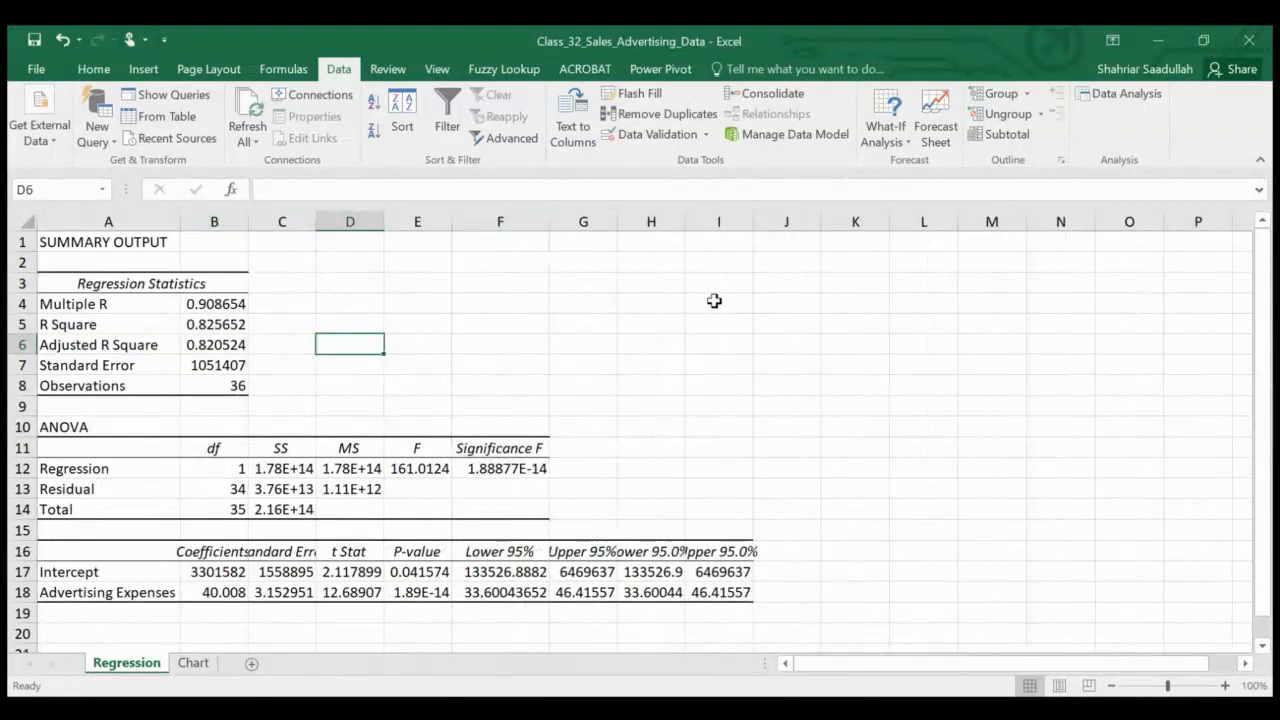
double_click(251, 221)
double_click(338, 221)
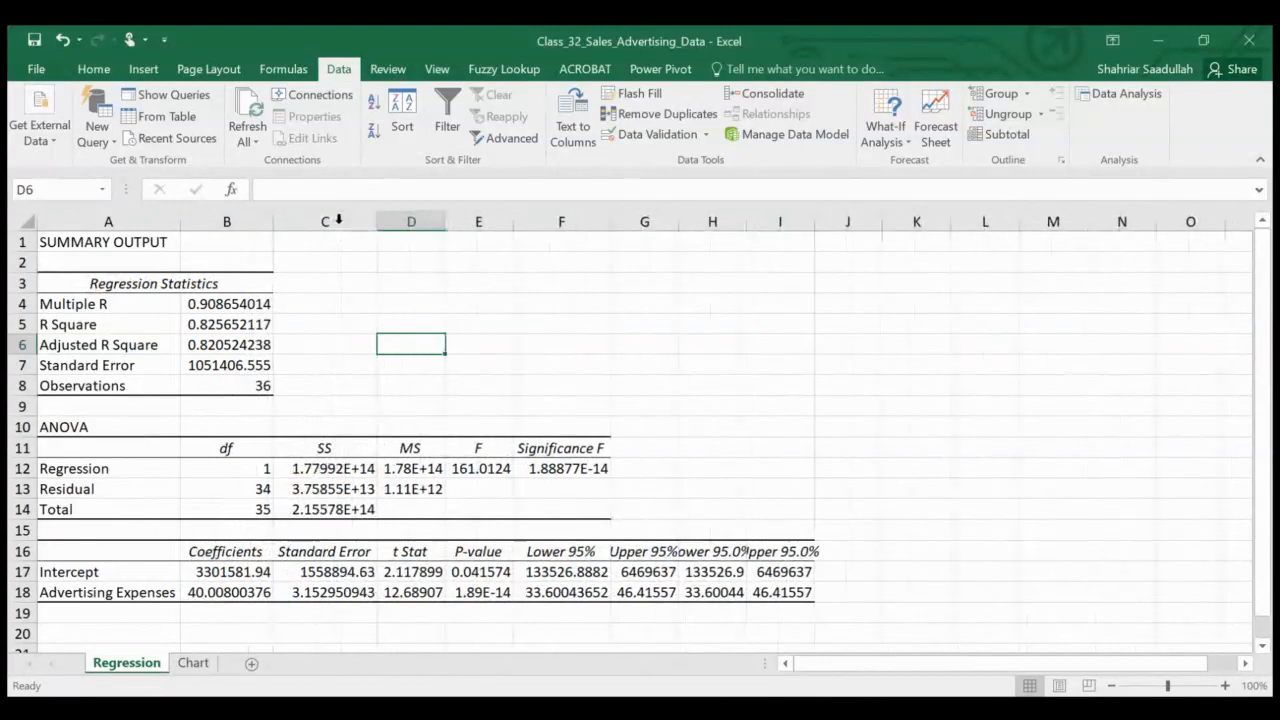
double_click(446, 221)
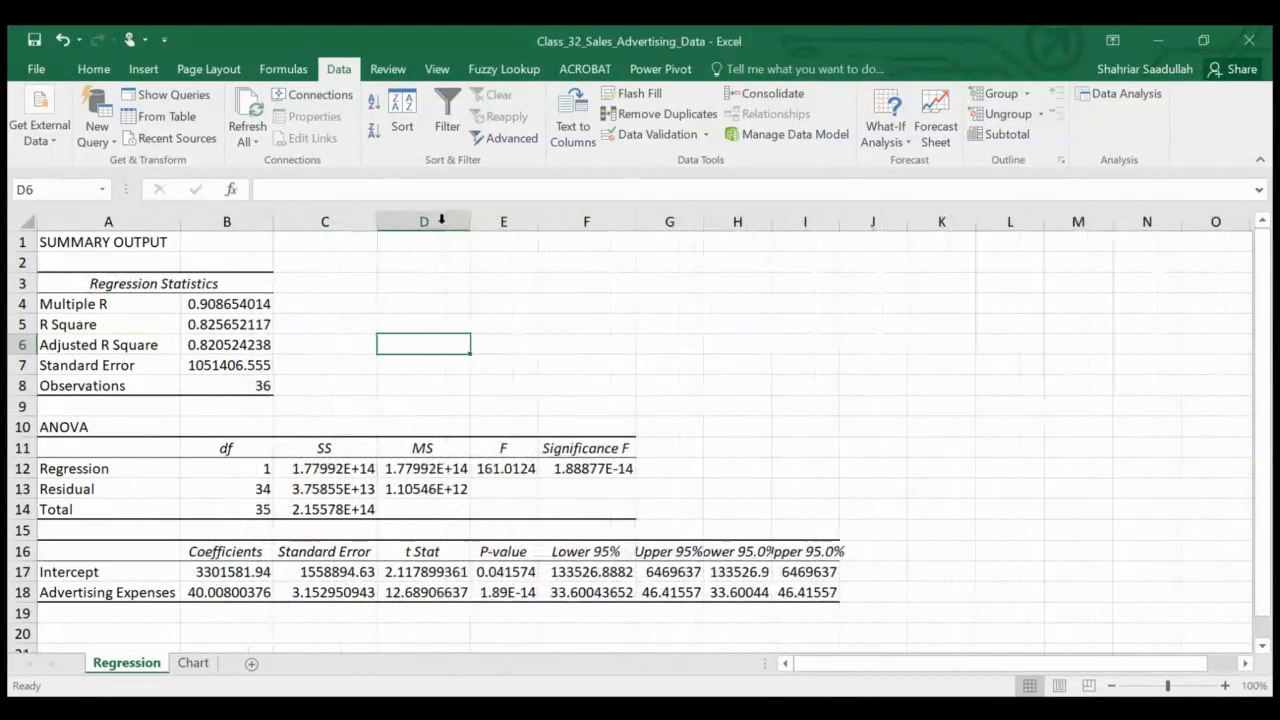
double_click(536, 221)
double_click(663, 221)
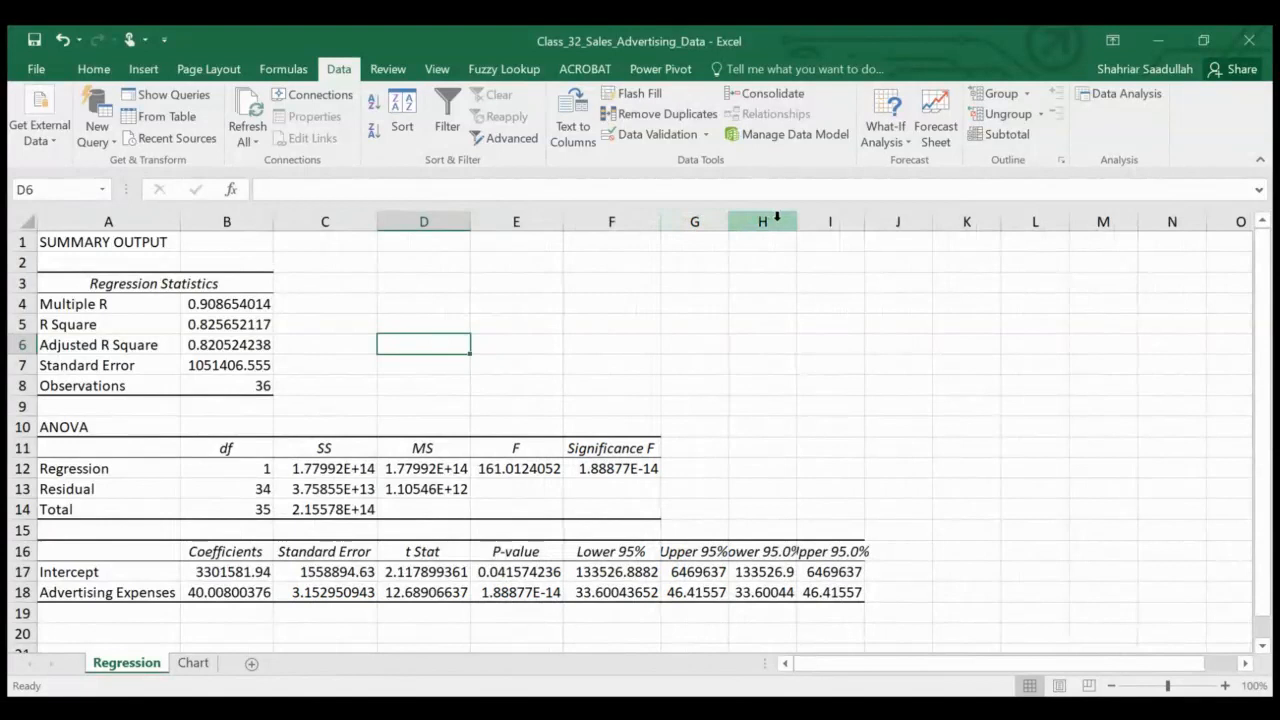
double_click(729, 221)
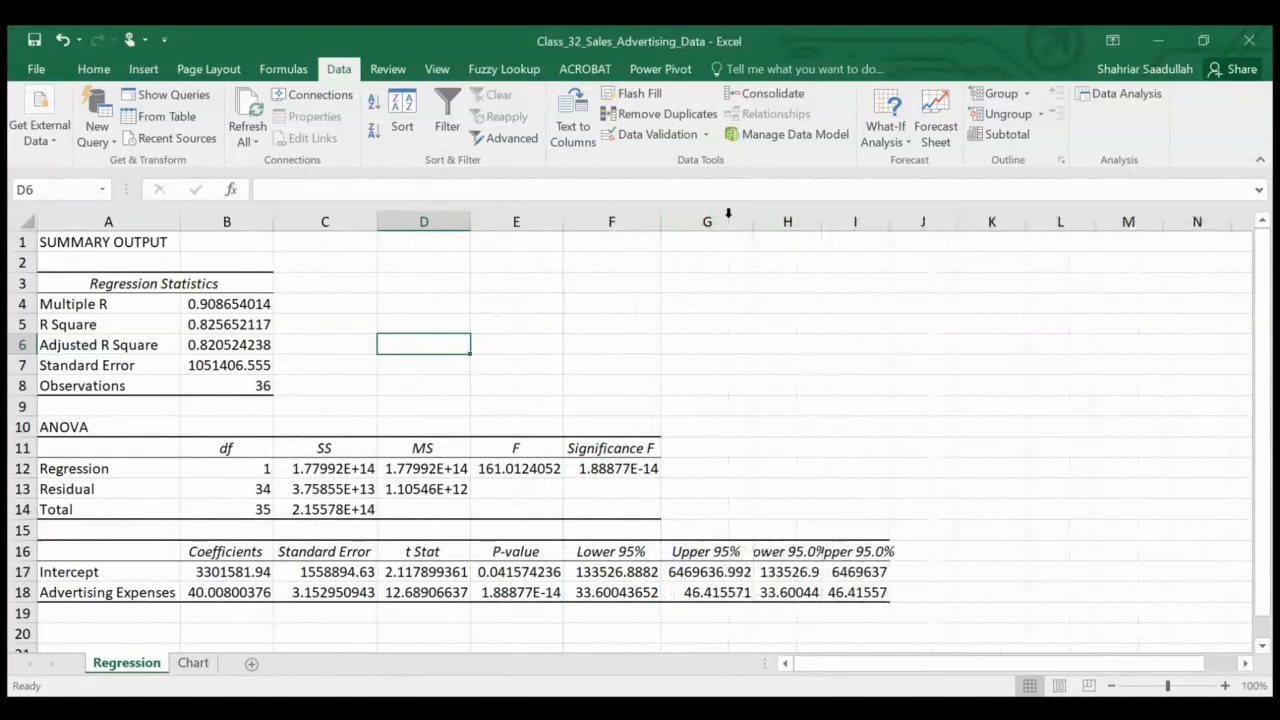
double_click(821, 221)
double_click(915, 221)
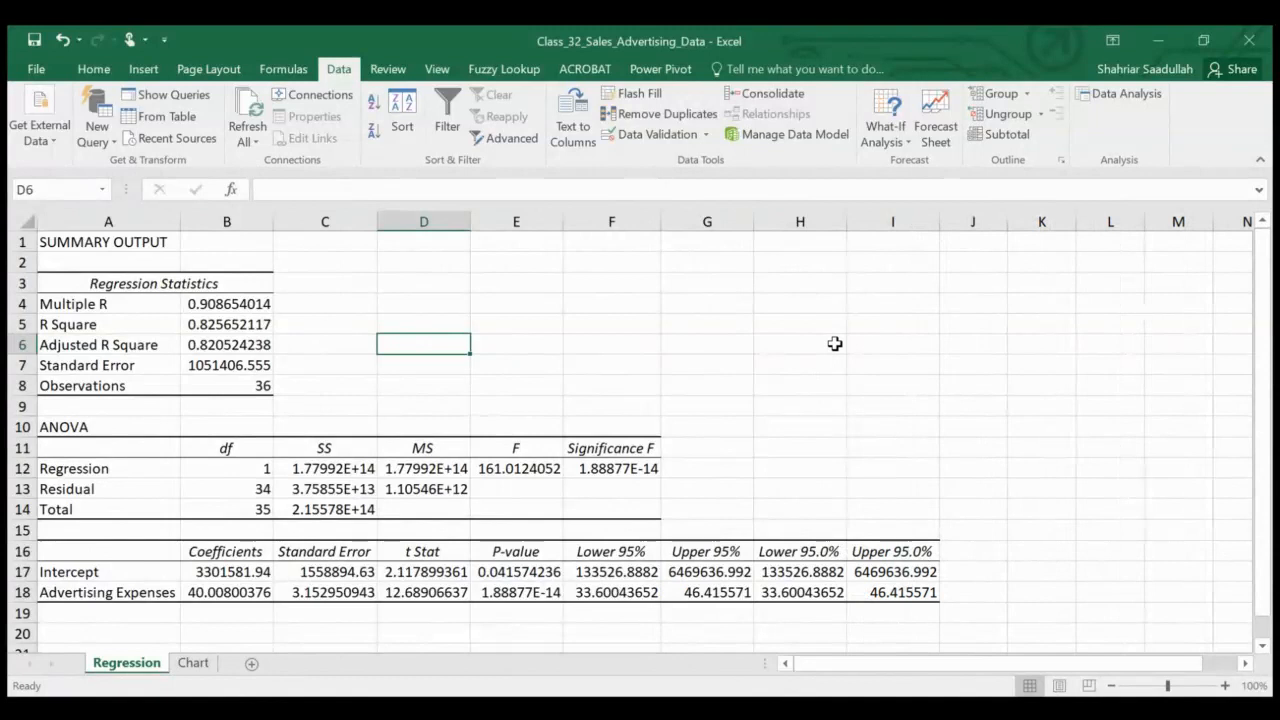
Display the Significance F value in F12 as 0.0000 and fill that cell yellow
click(594, 470)
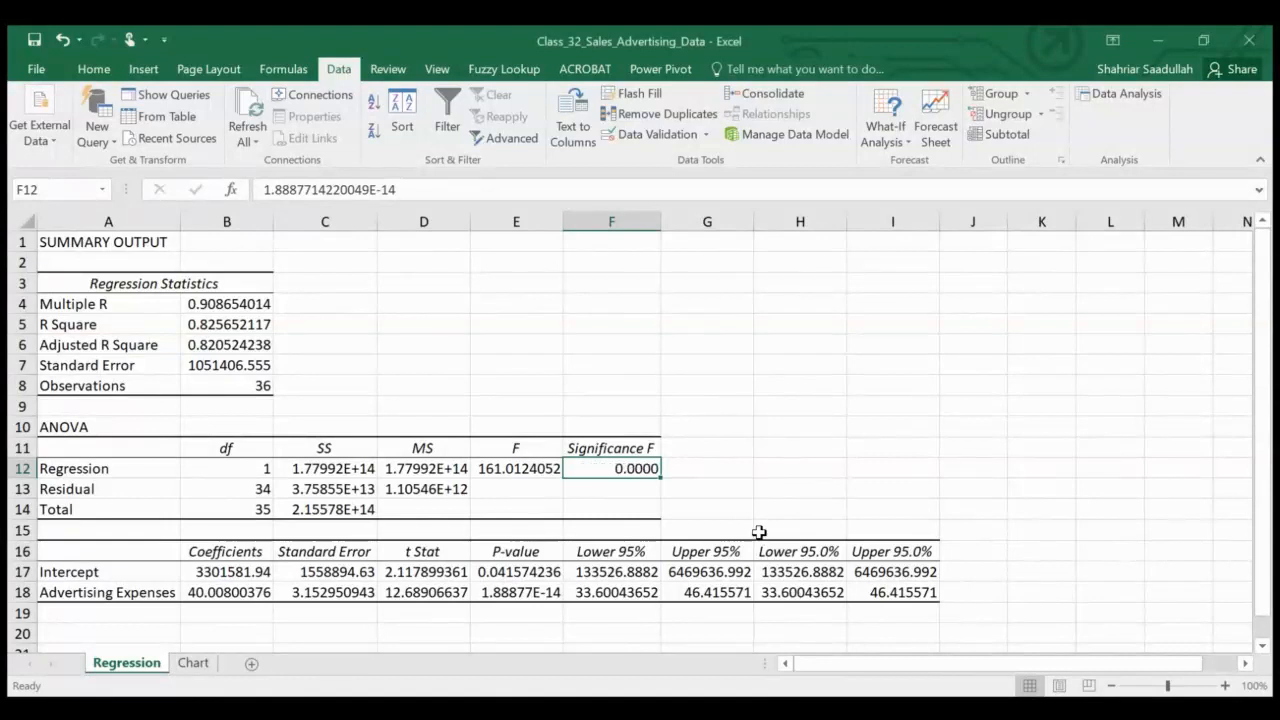
click(724, 466)
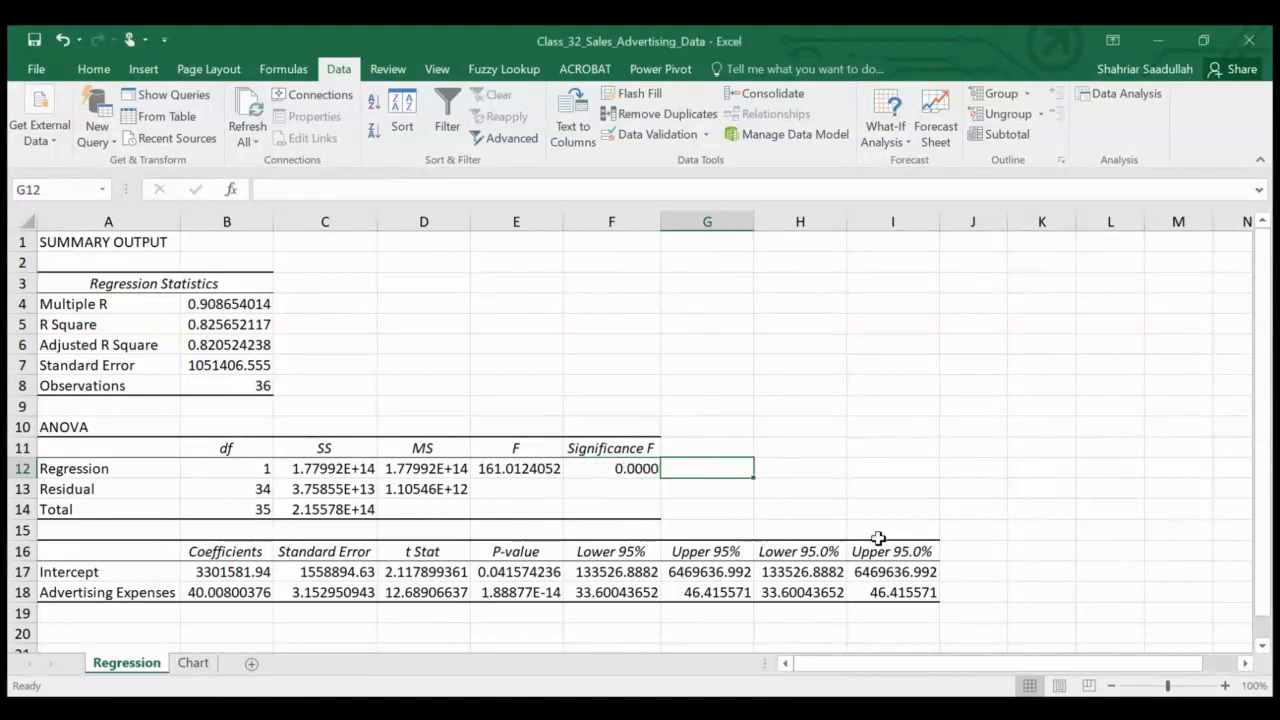
click(596, 467)
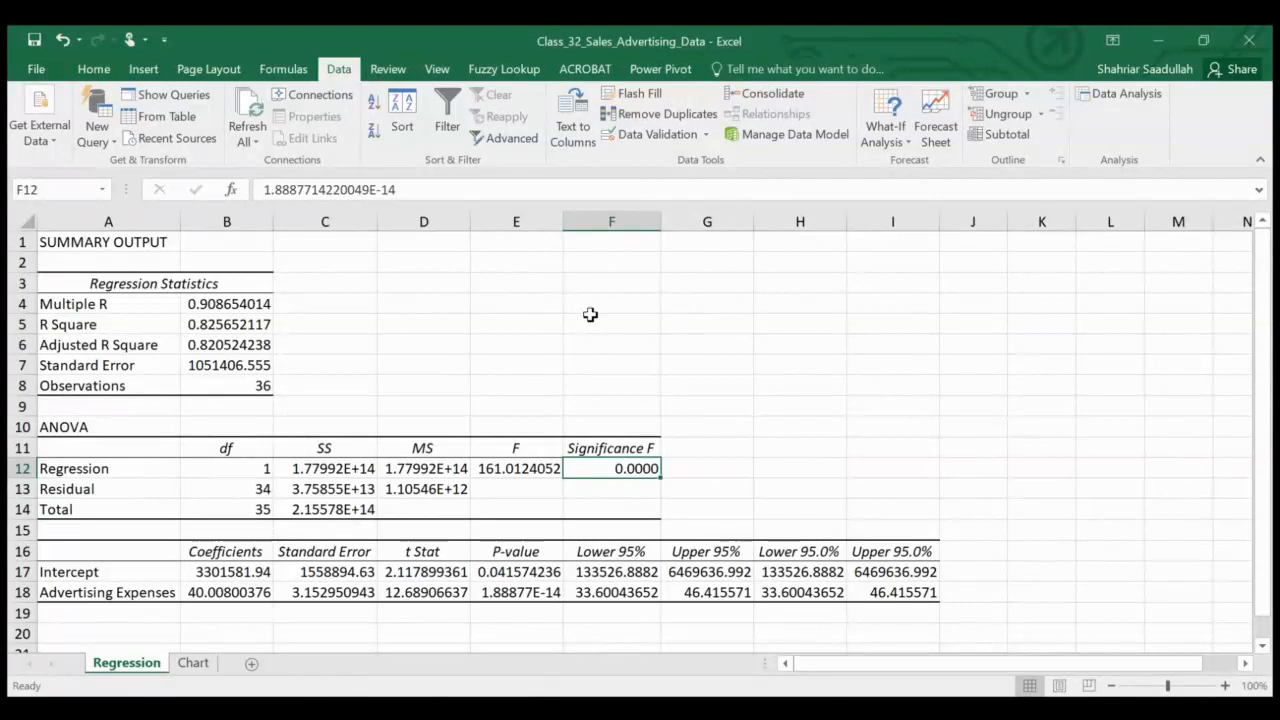
click(94, 68)
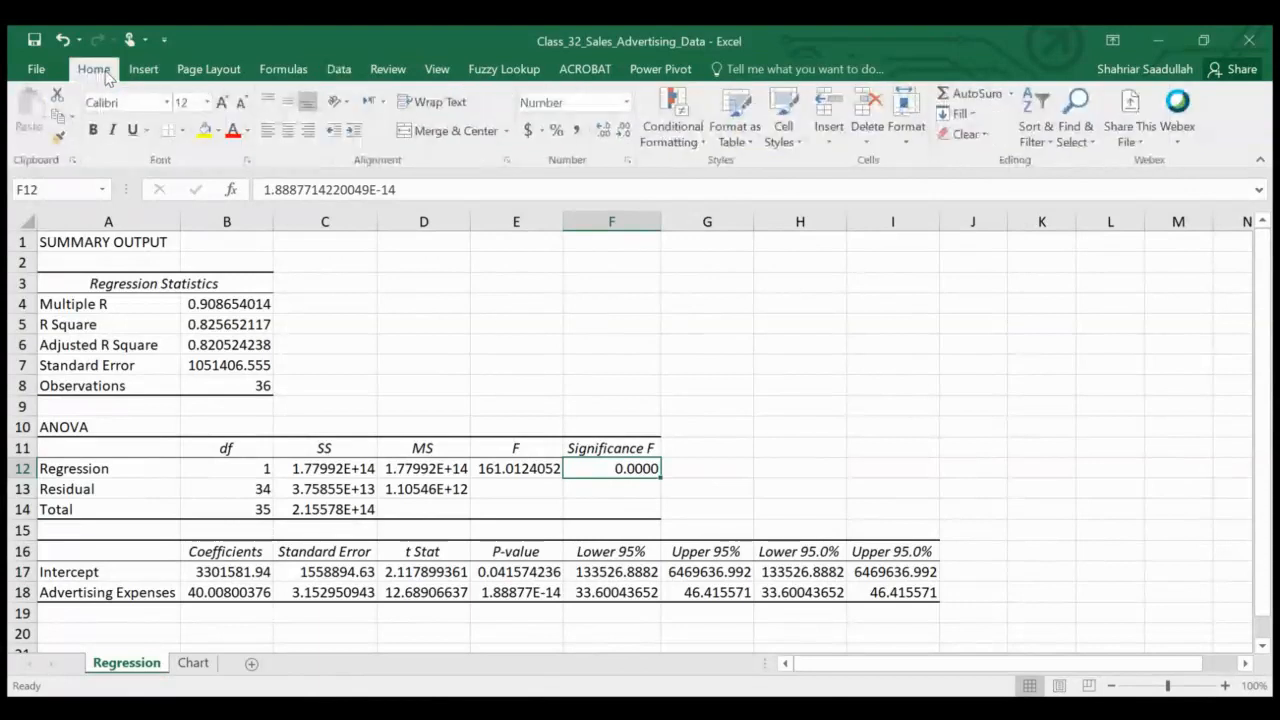
click(204, 131)
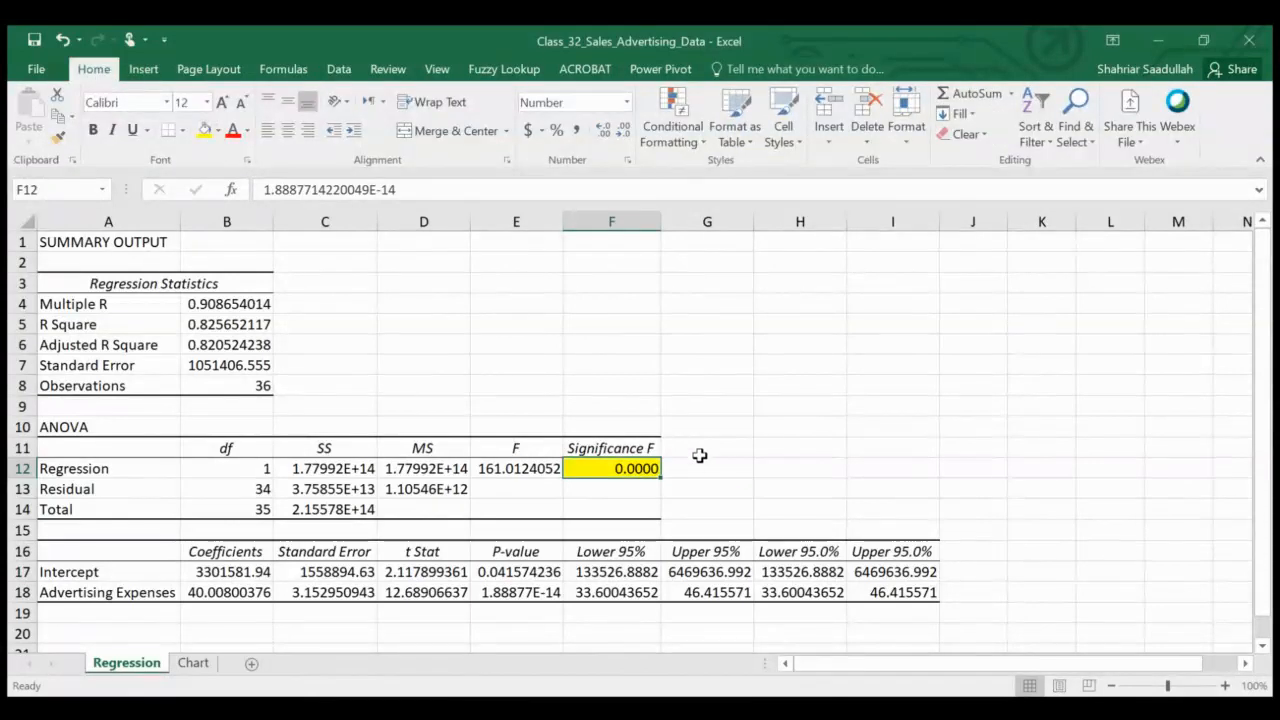
Add the note "Zero probability that revenue is an independent variable" in G12 beside Significance F
click(701, 462)
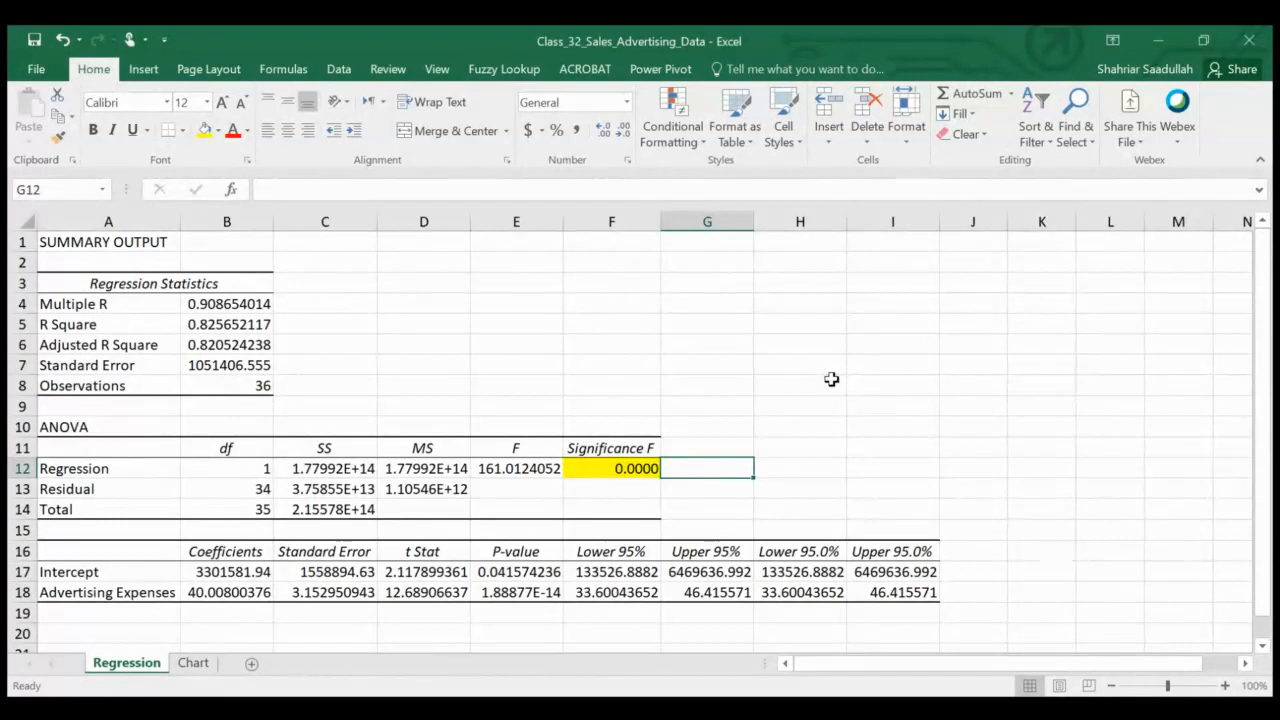
text(Zero)
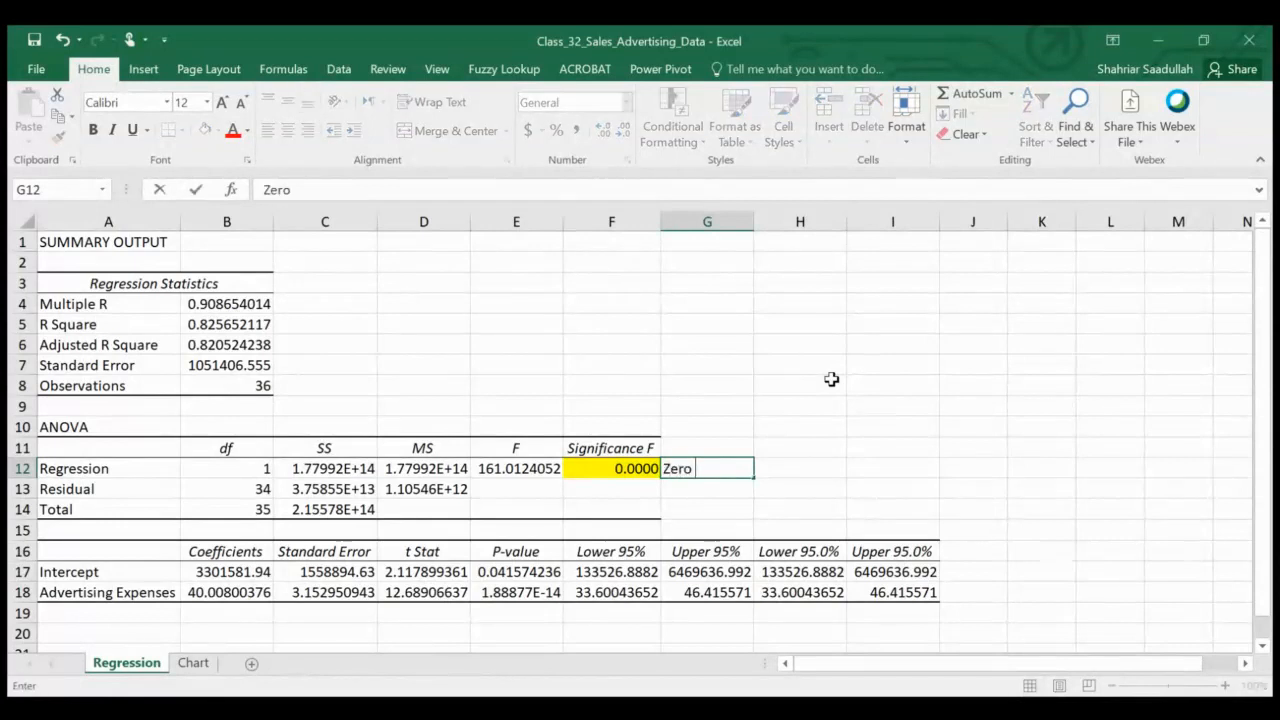
text( probab)
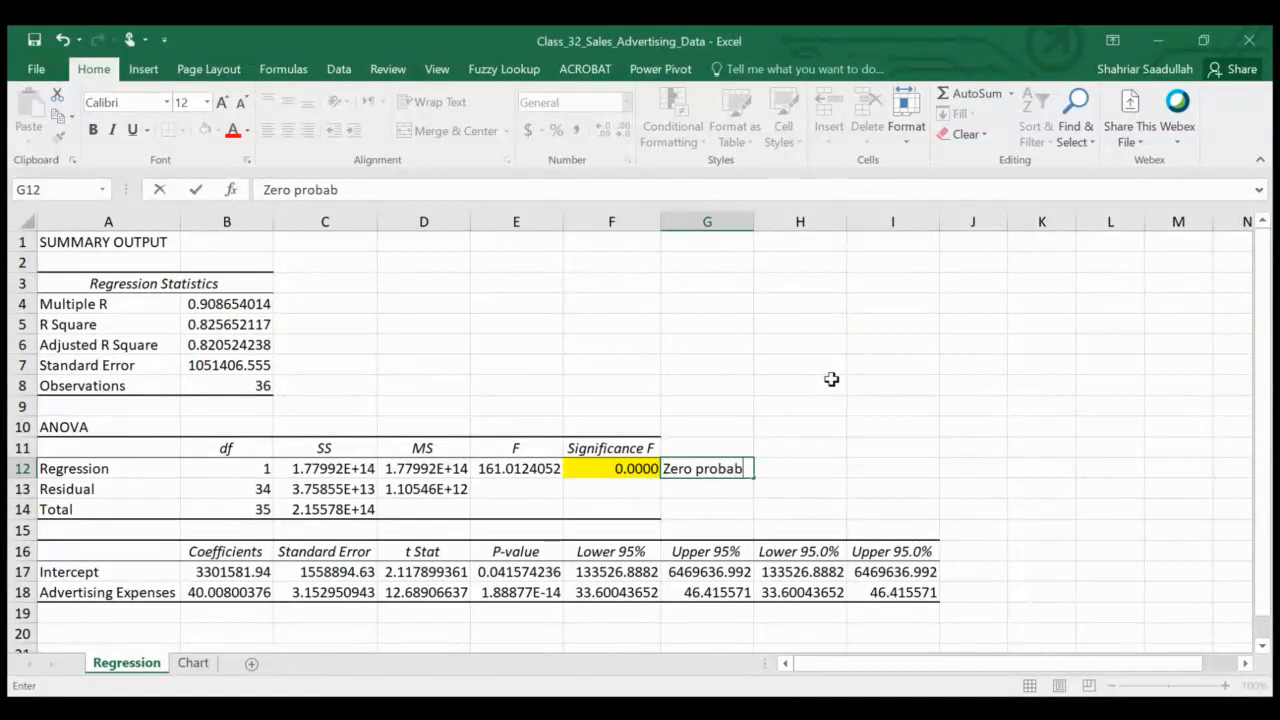
text(i)
key(BackSpace)
text(ility that)
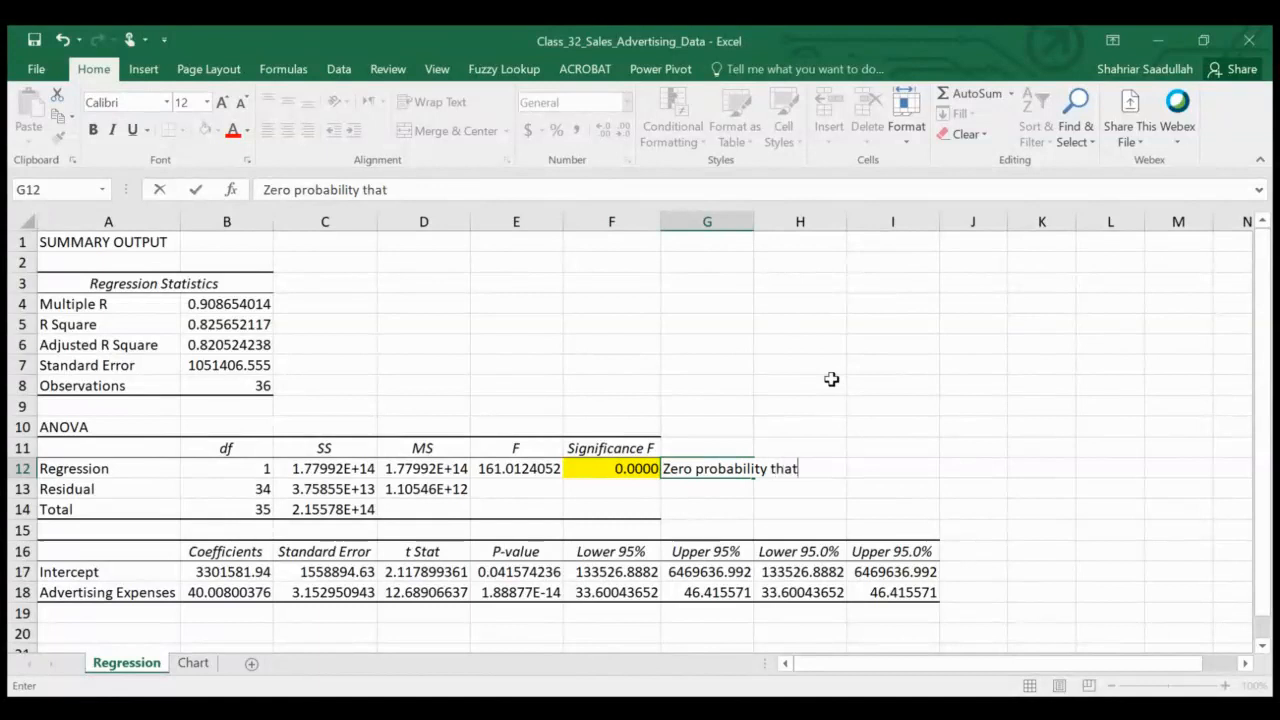
text( revenue i)
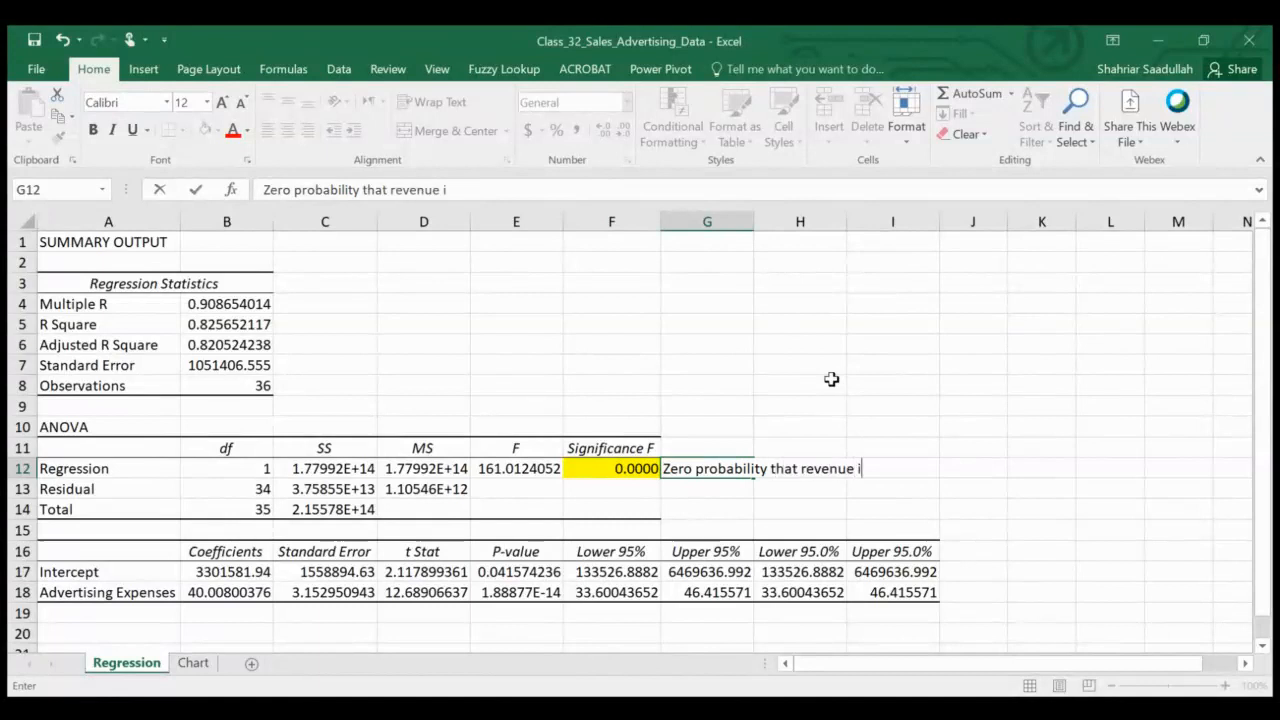
text(s an inde)
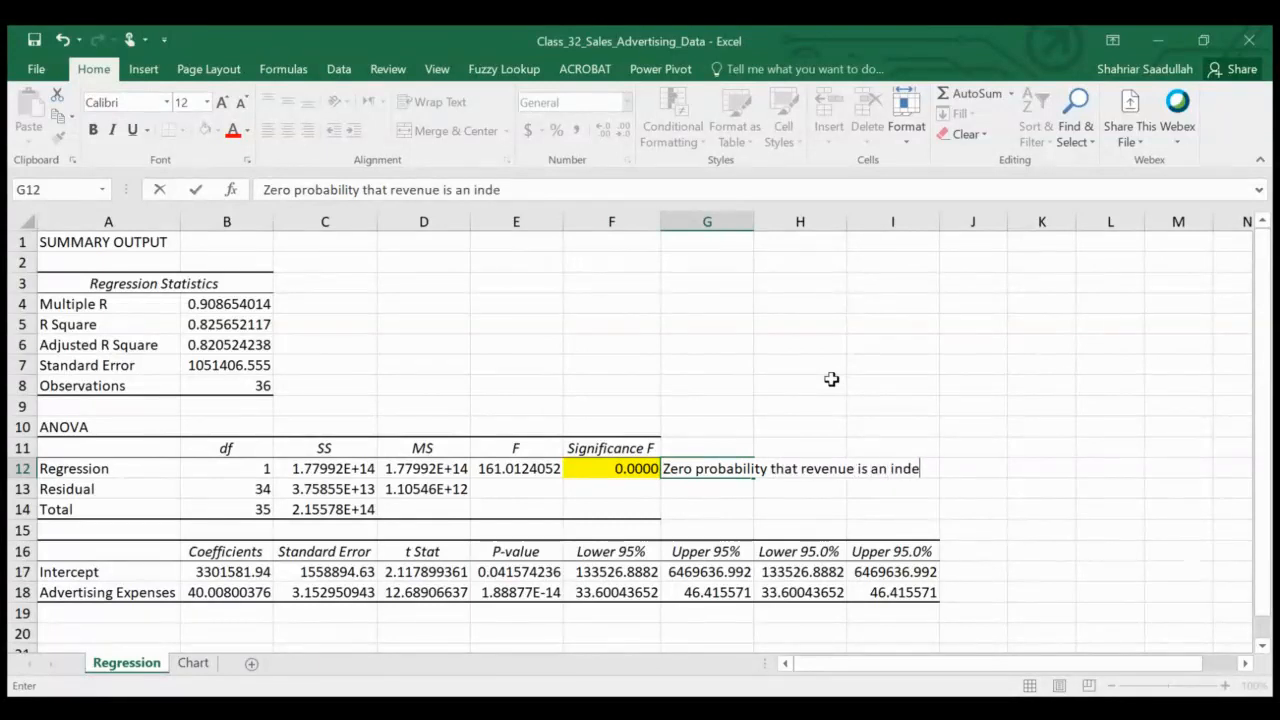
text(pendent )
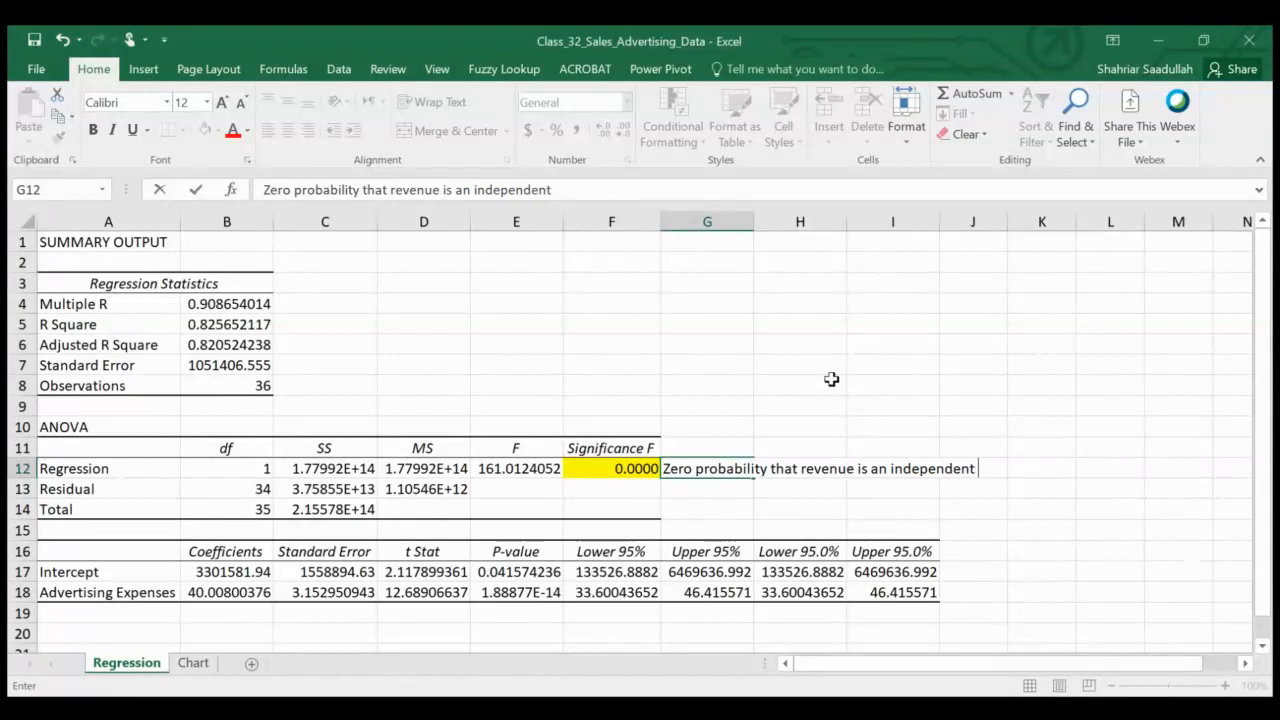
text(variable)
key(Return)
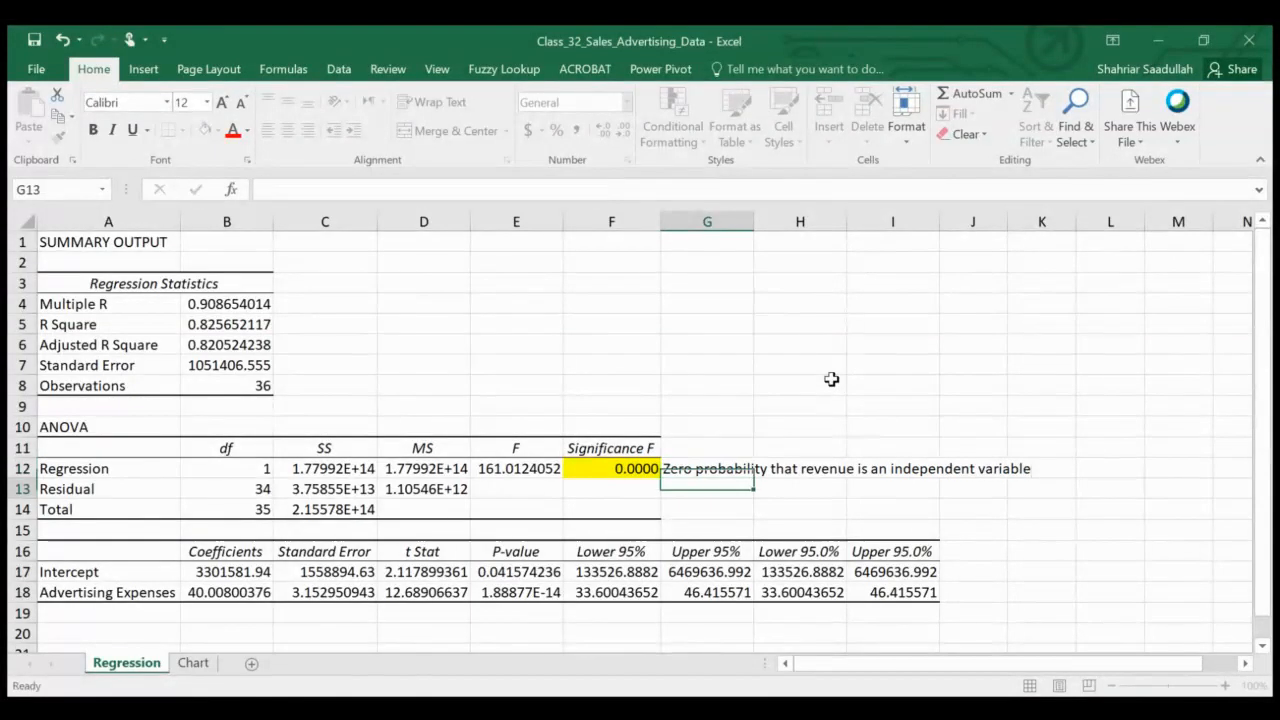
key(Up)
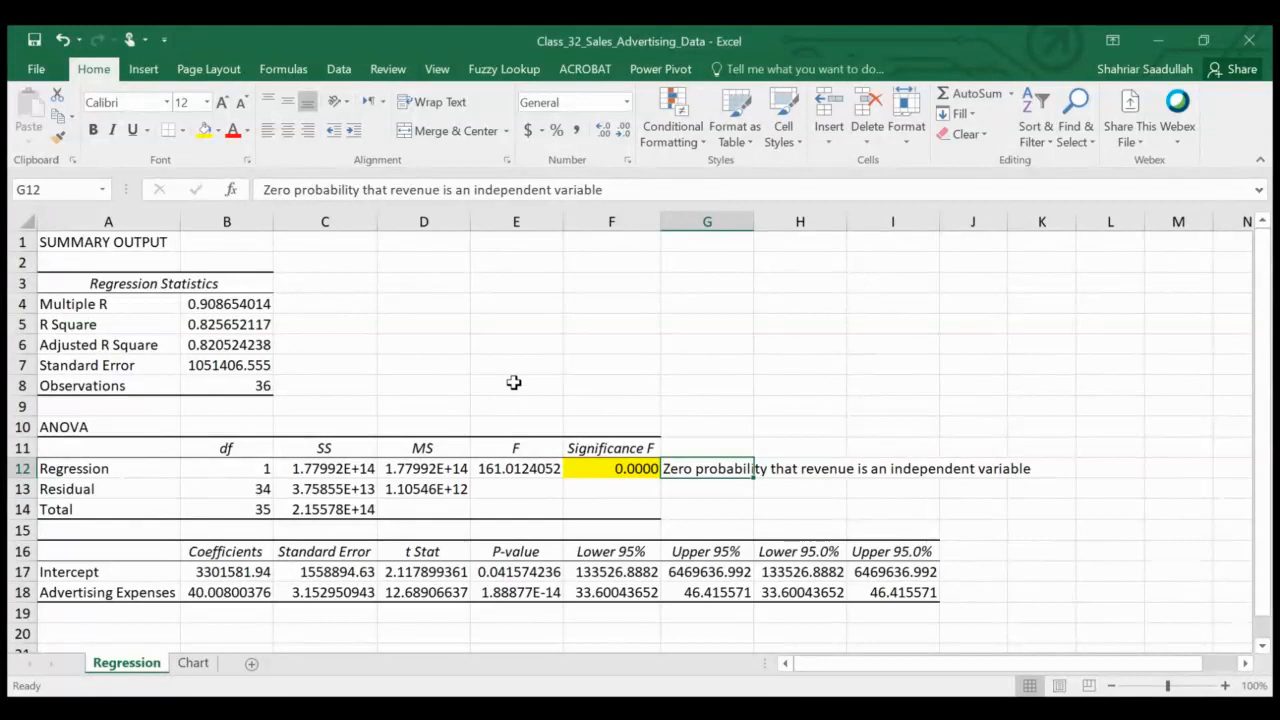
Fill the Adjusted R Square value cell B6 with yellow
click(226, 345)
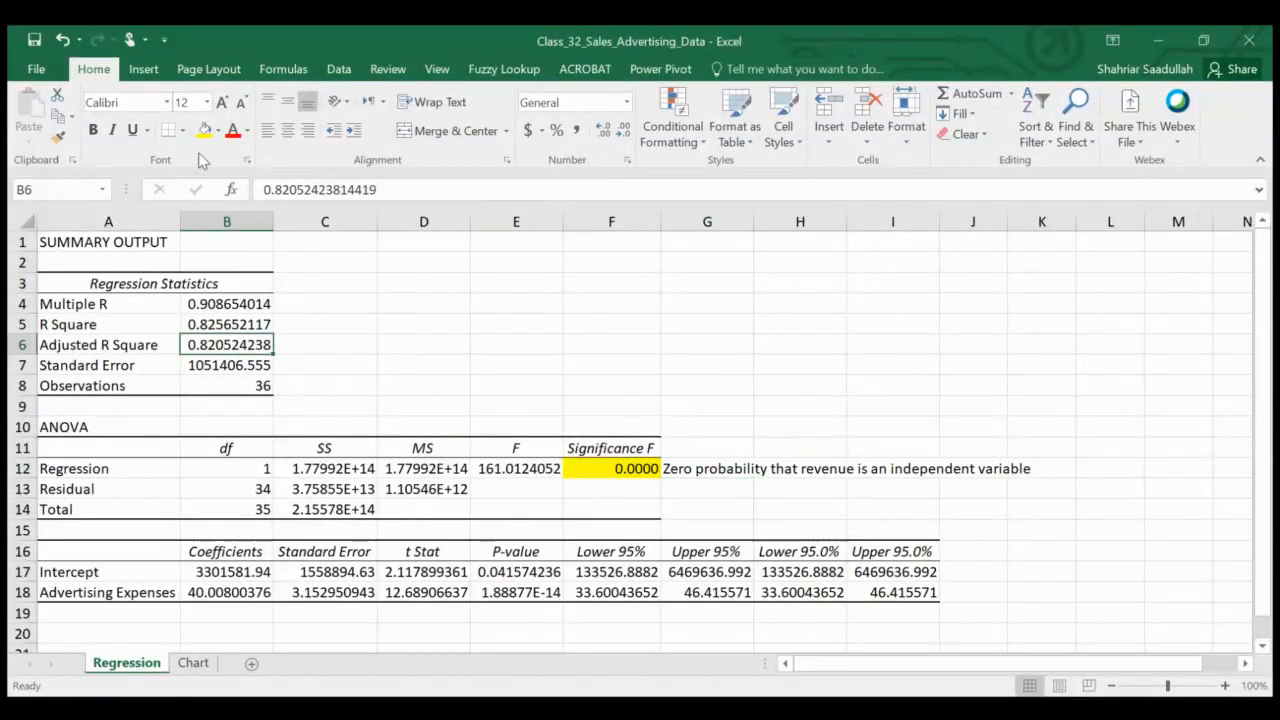
click(205, 130)
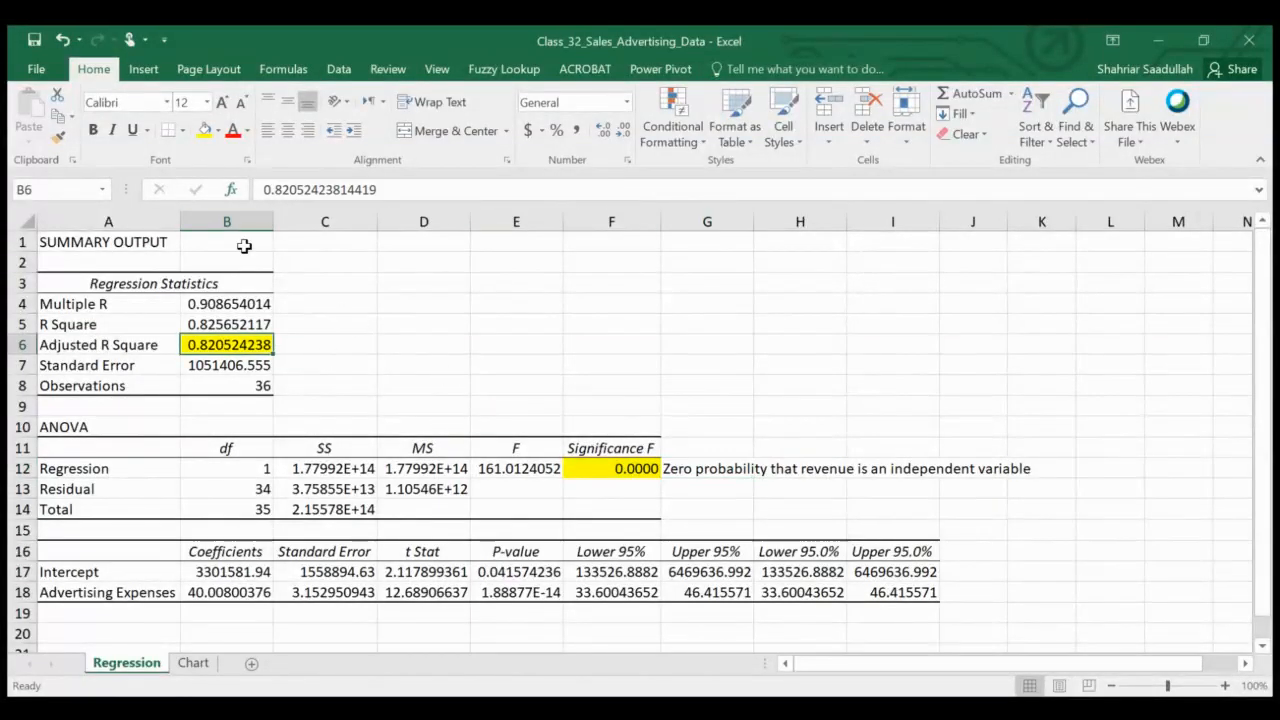
Add the note "If 0, then the model is invalid. If 1, then the model is perfect." in C6
click(337, 345)
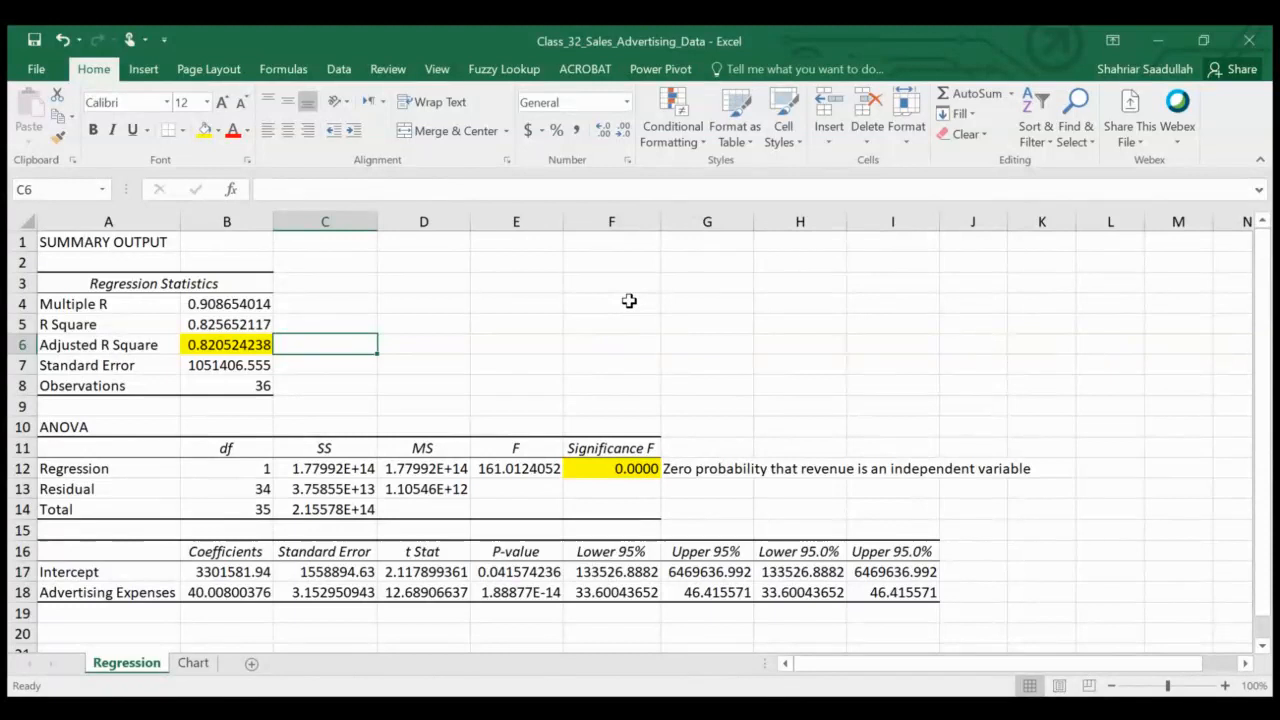
text(If)
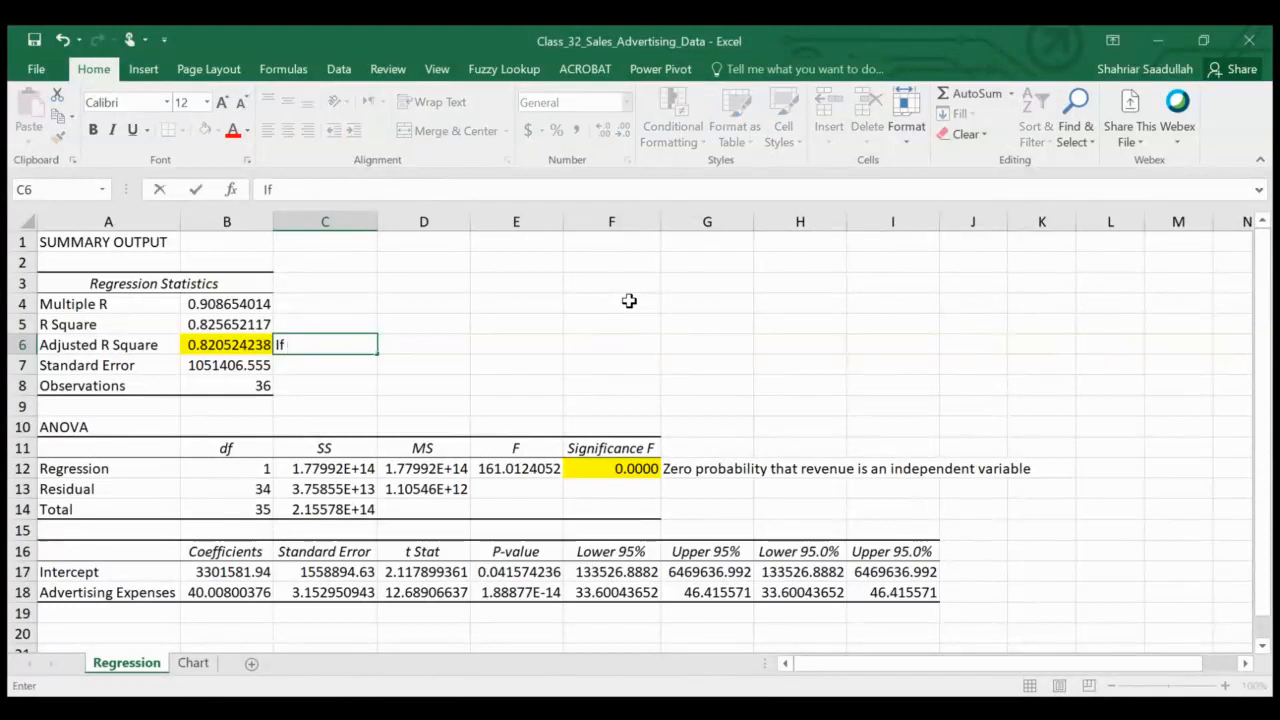
text( 0, then )
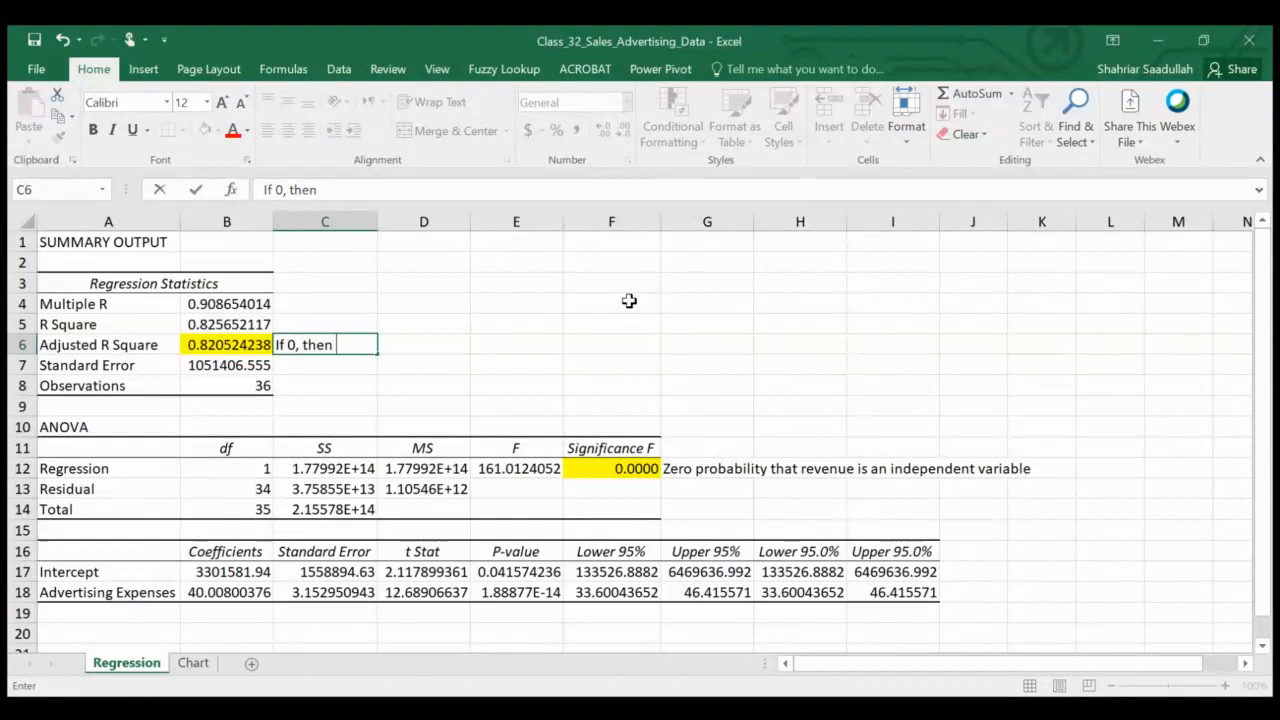
text(the model is)
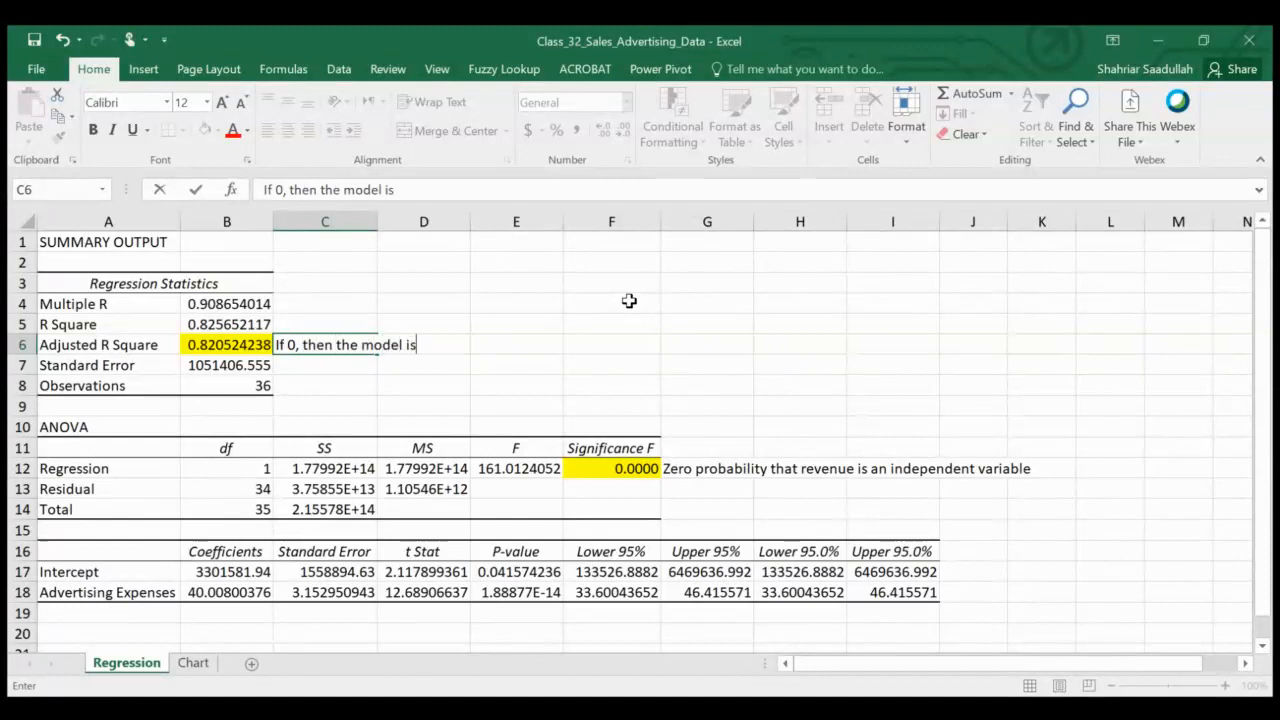
text( invalid.)
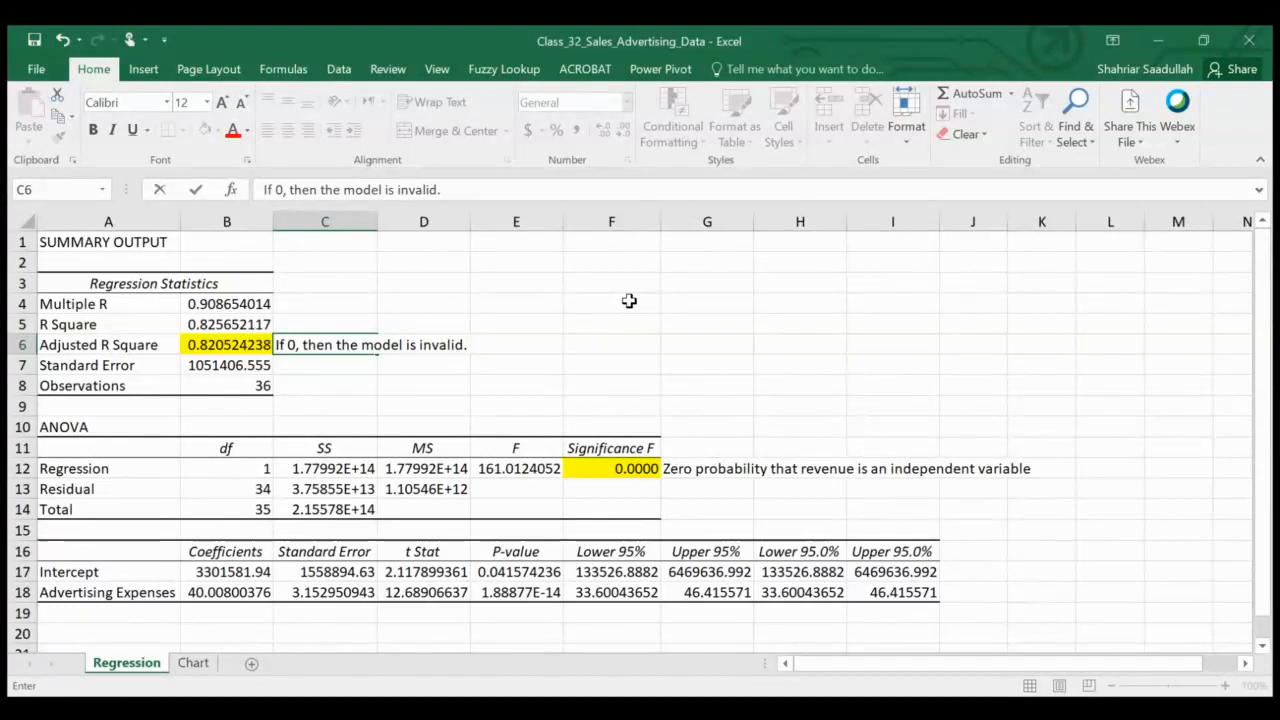
text(If)
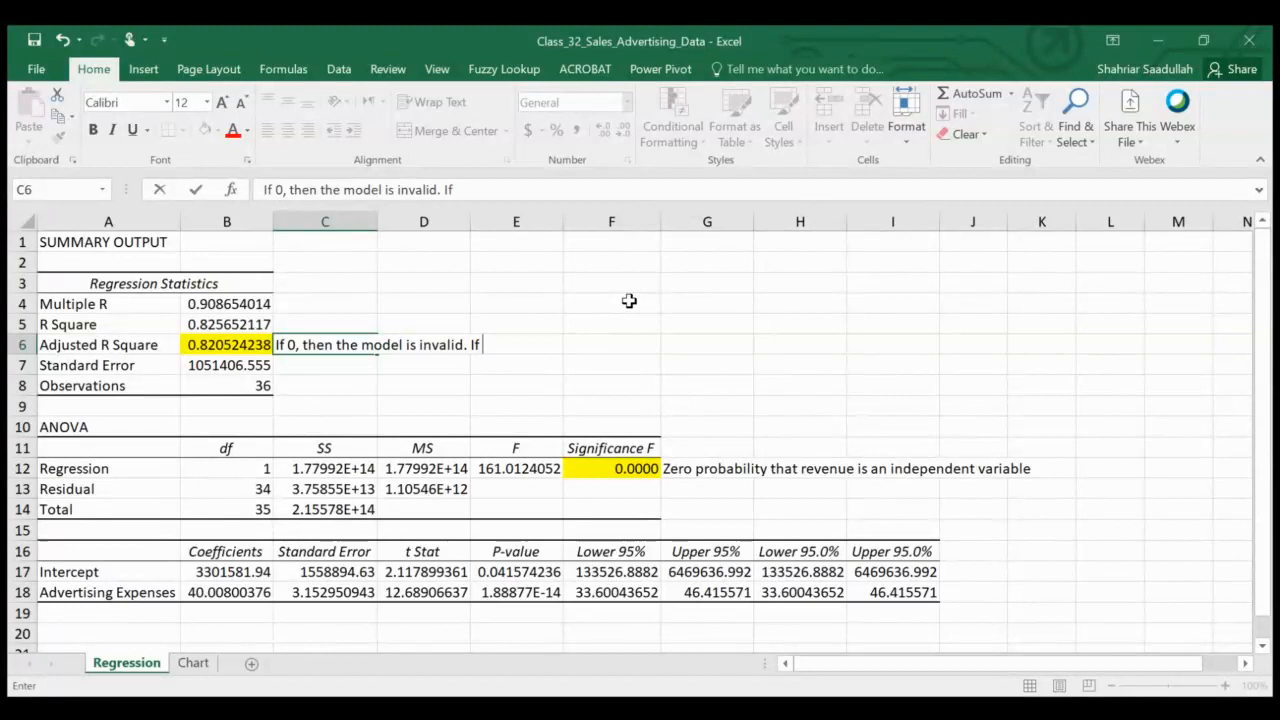
text( 1, the)
text(n the model is )
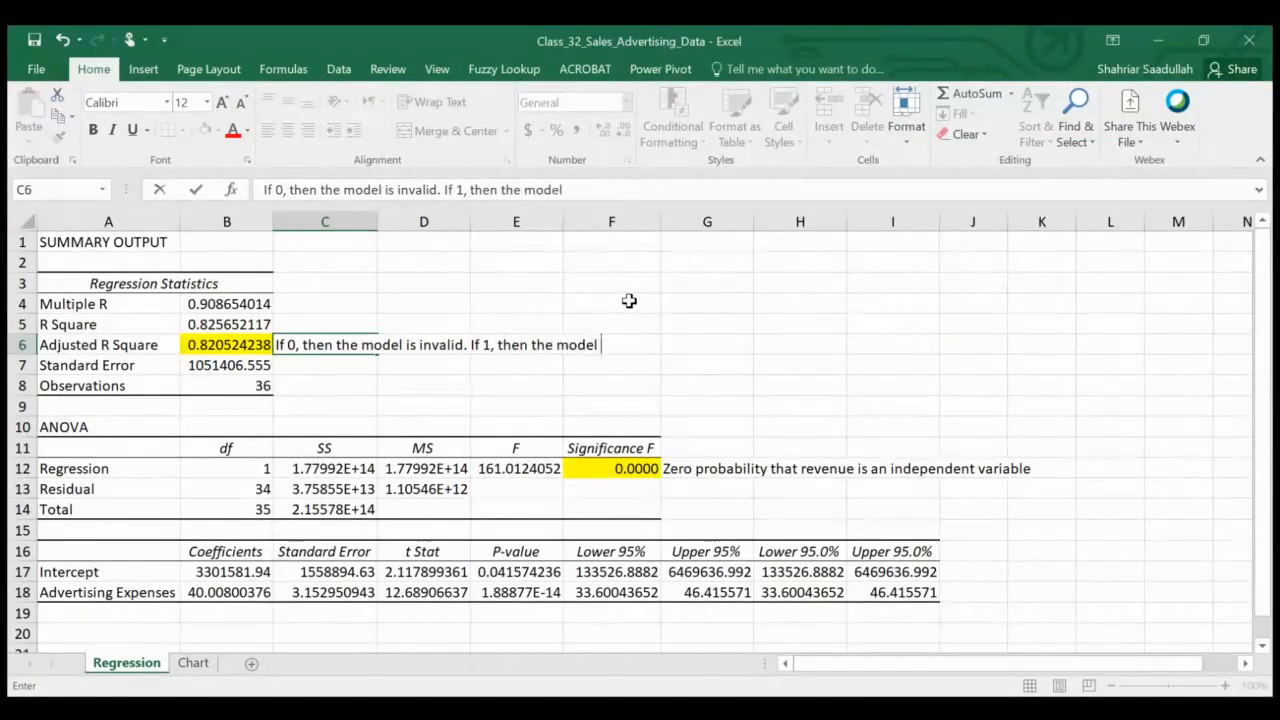
text(perfect.)
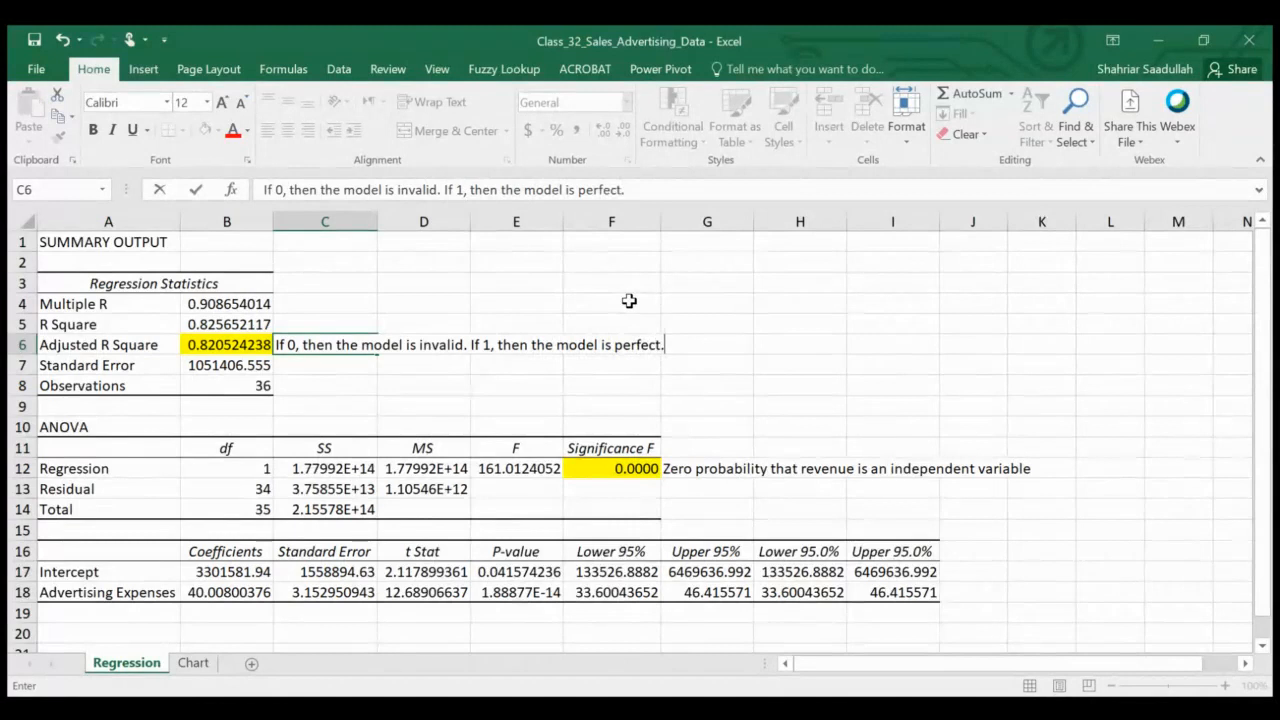
key(Return)
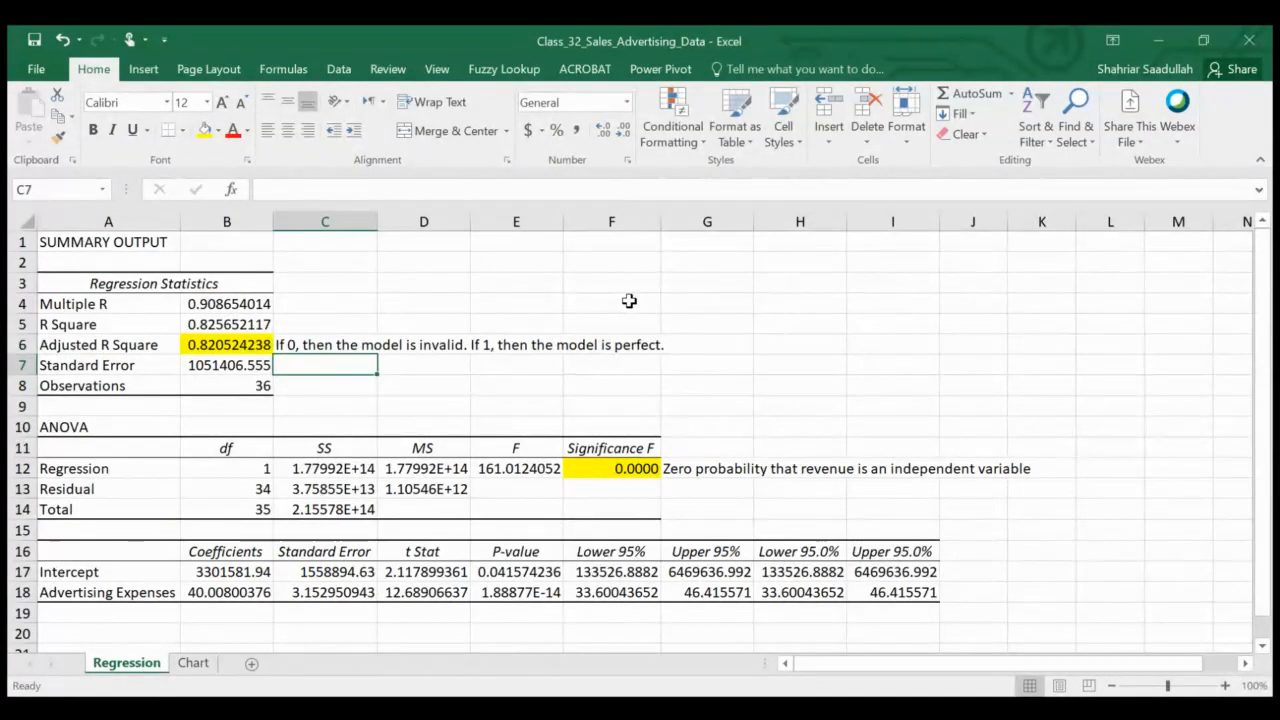
Fill the Advertising Expenses t Stat and P-value cells D18:E18 with yellow
click(1263, 648)
click(1263, 648)
click(1263, 648)
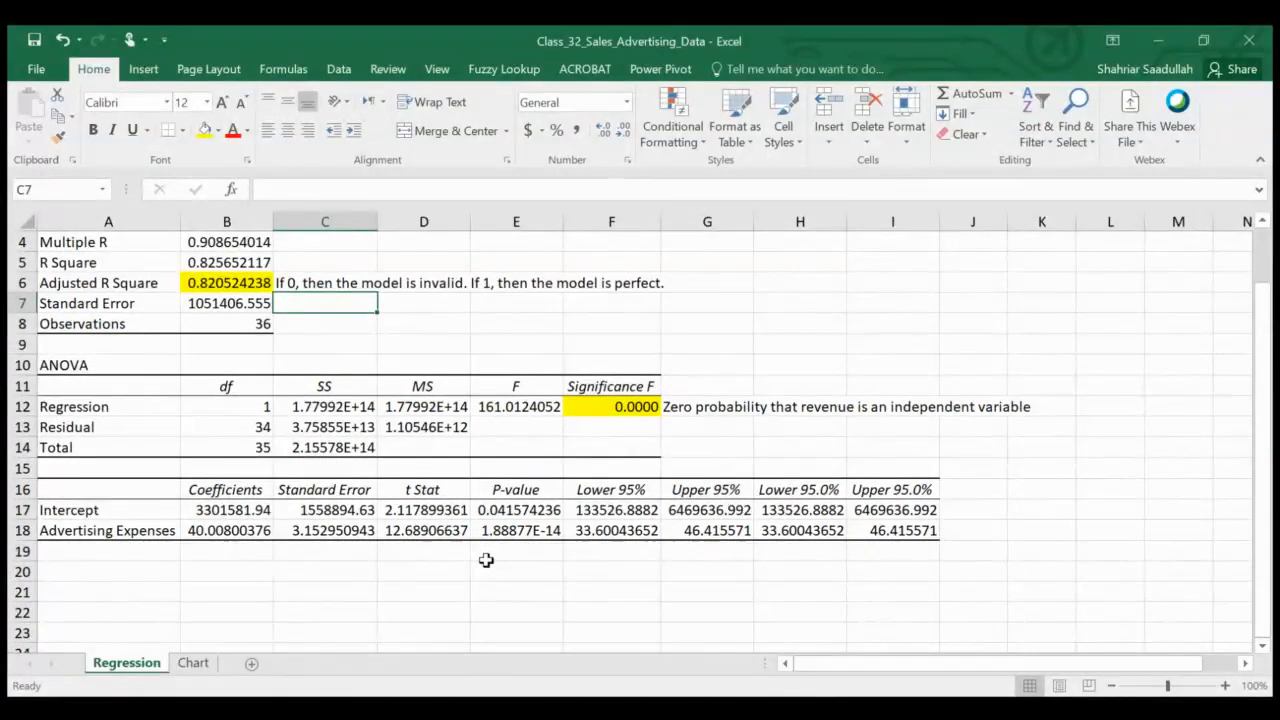
click(431, 526)
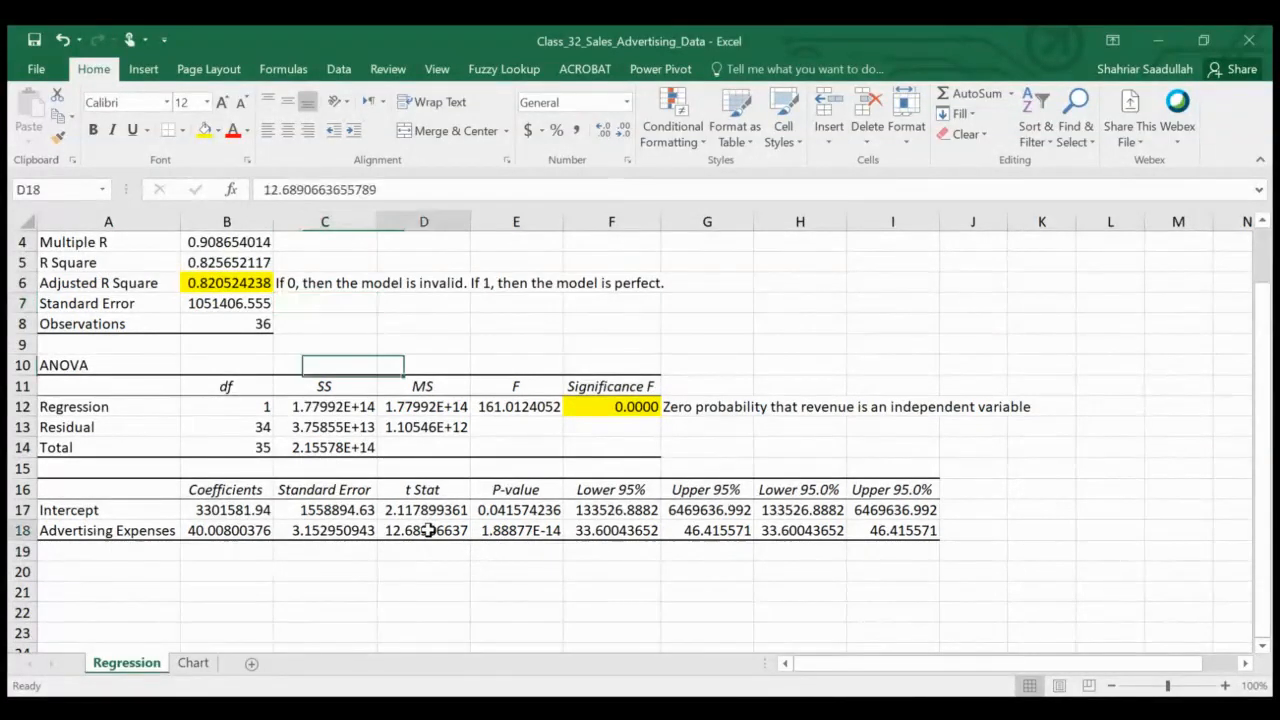
click(531, 527)
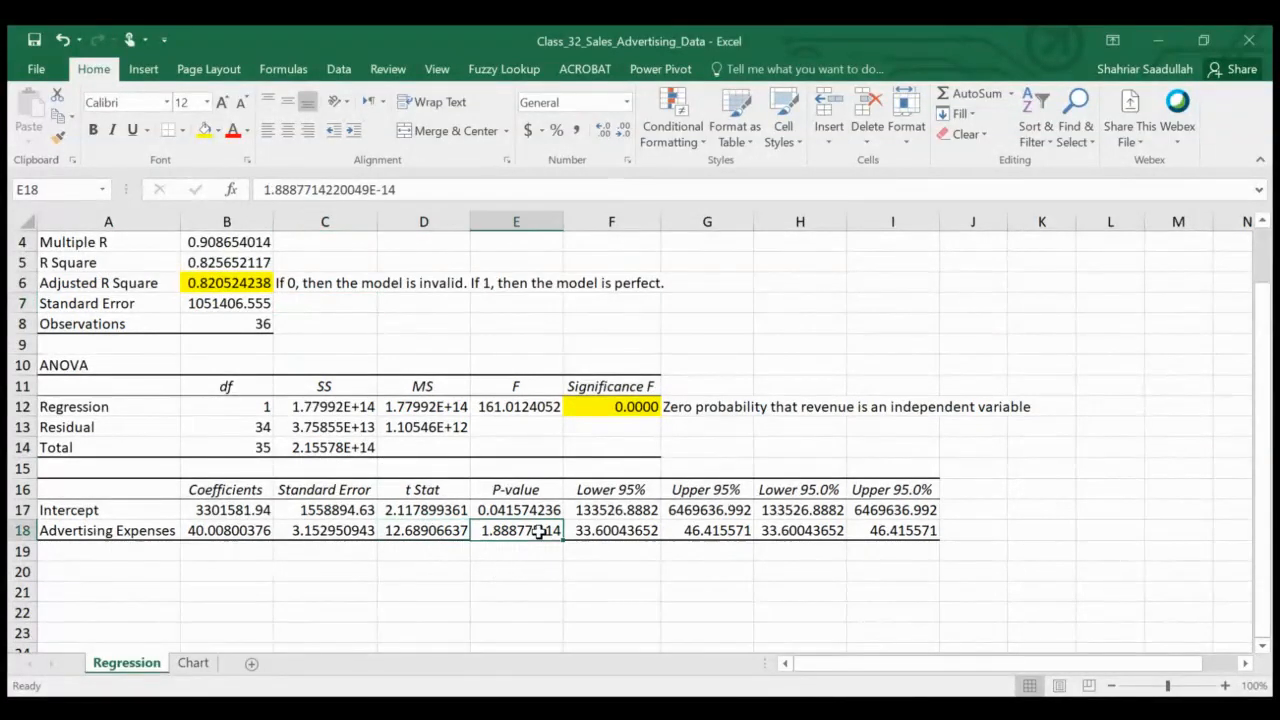
click(423, 533)
key(shift+Right)
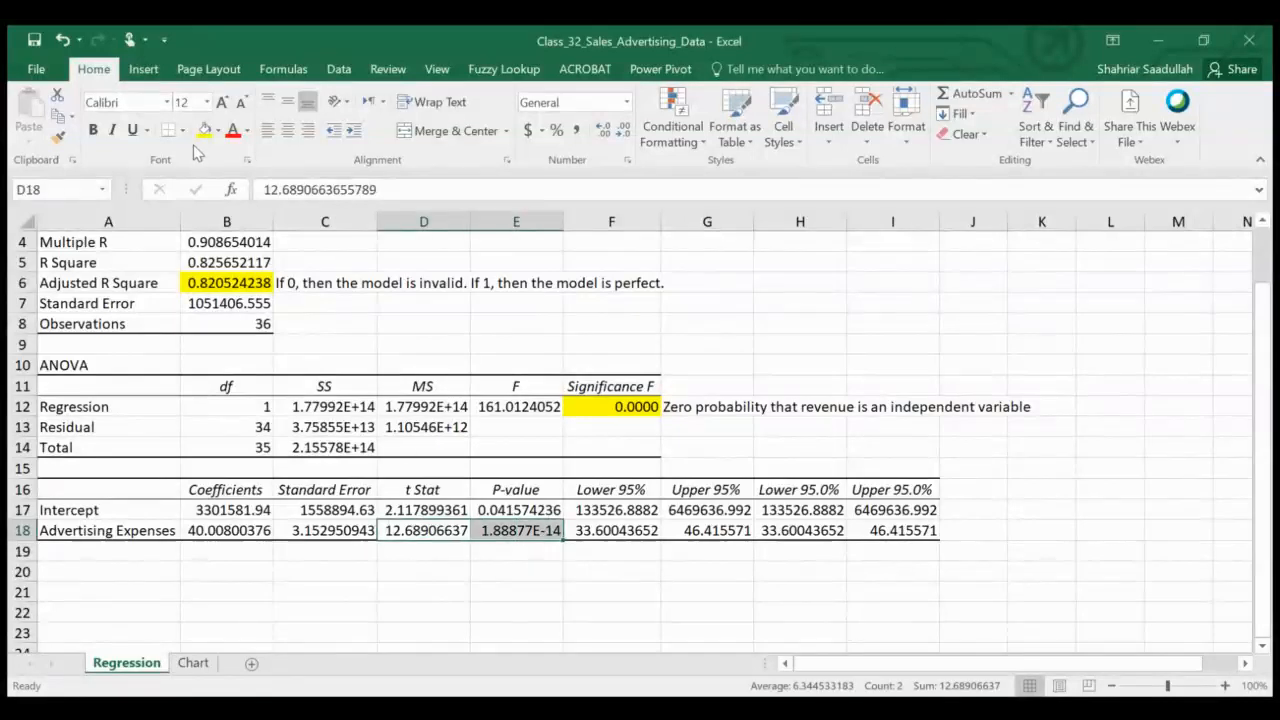
click(205, 131)
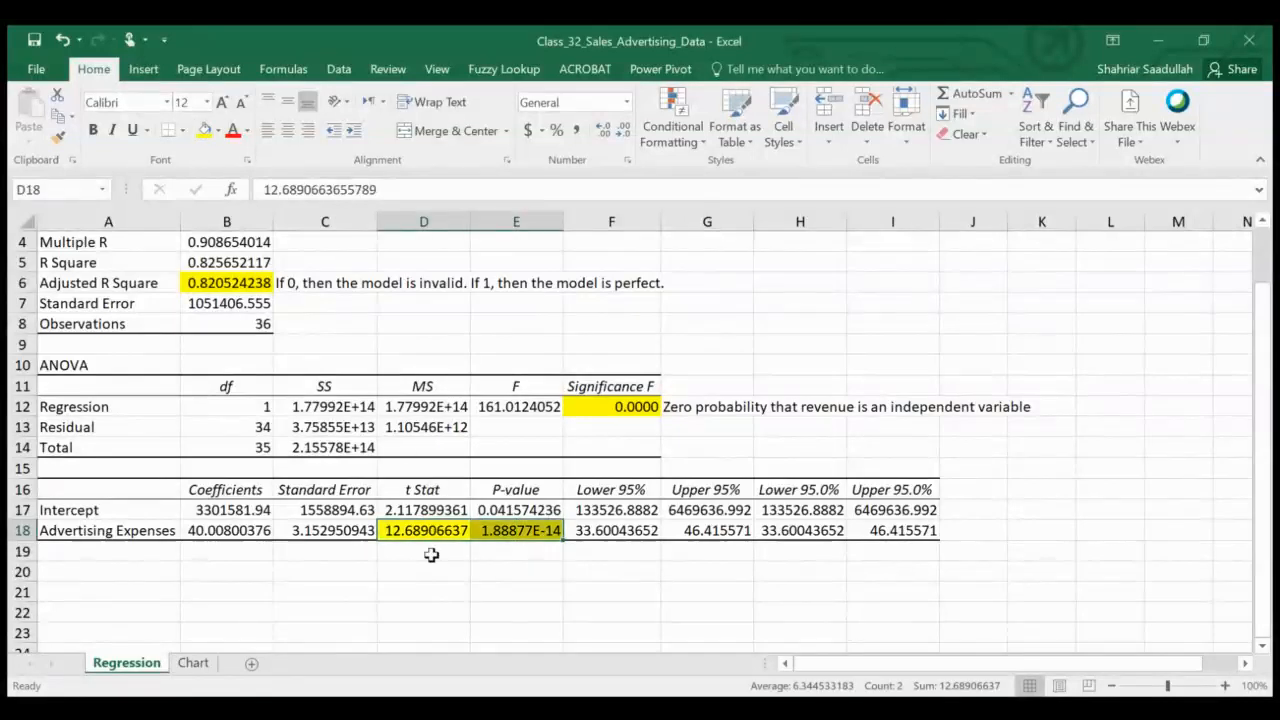
Display the P-value in E18 as 0.0000
click(505, 532)
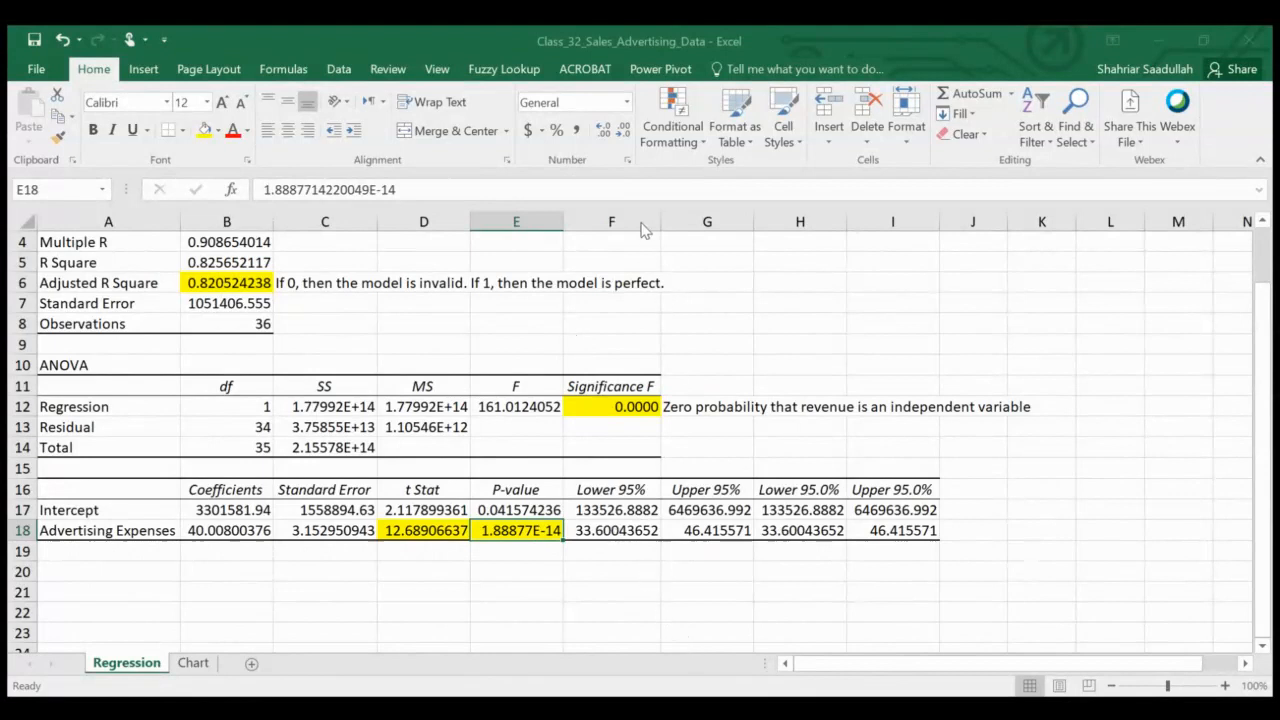
click(649, 601)
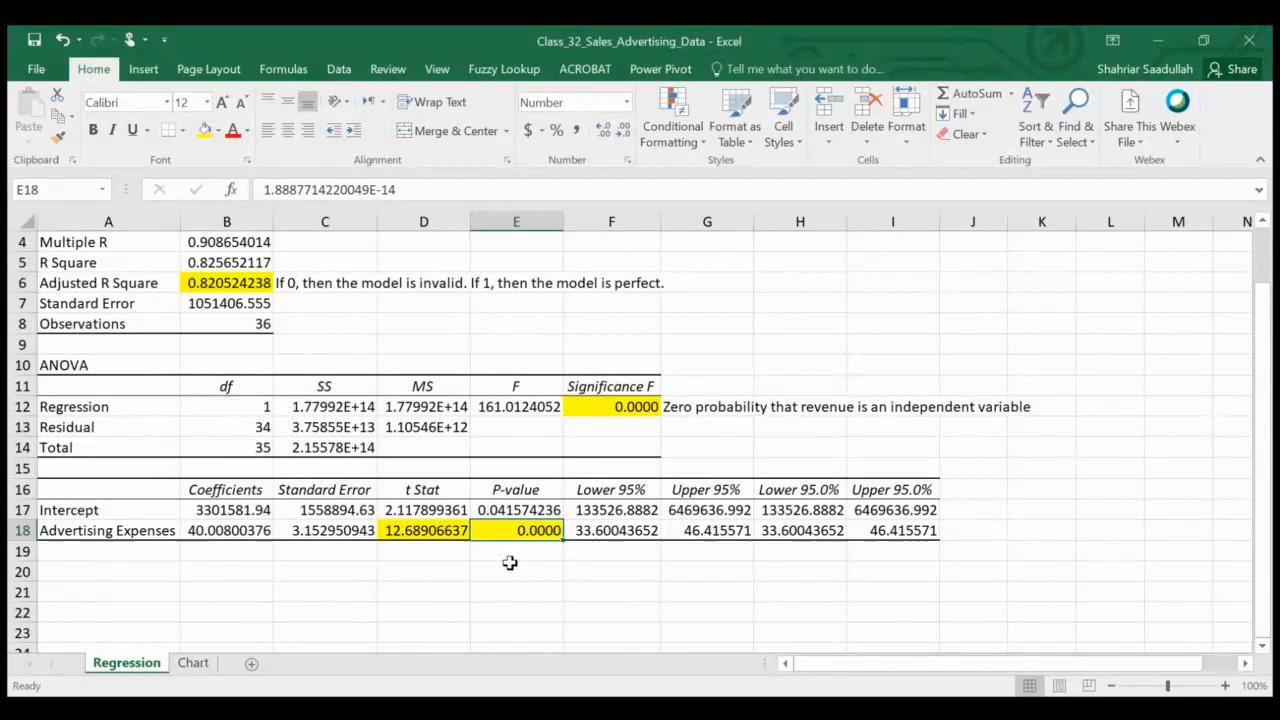
Add the note "t-stat equal to or greater than 2, then the independent variable is related positively to the dependedant variable" in D19
click(432, 524)
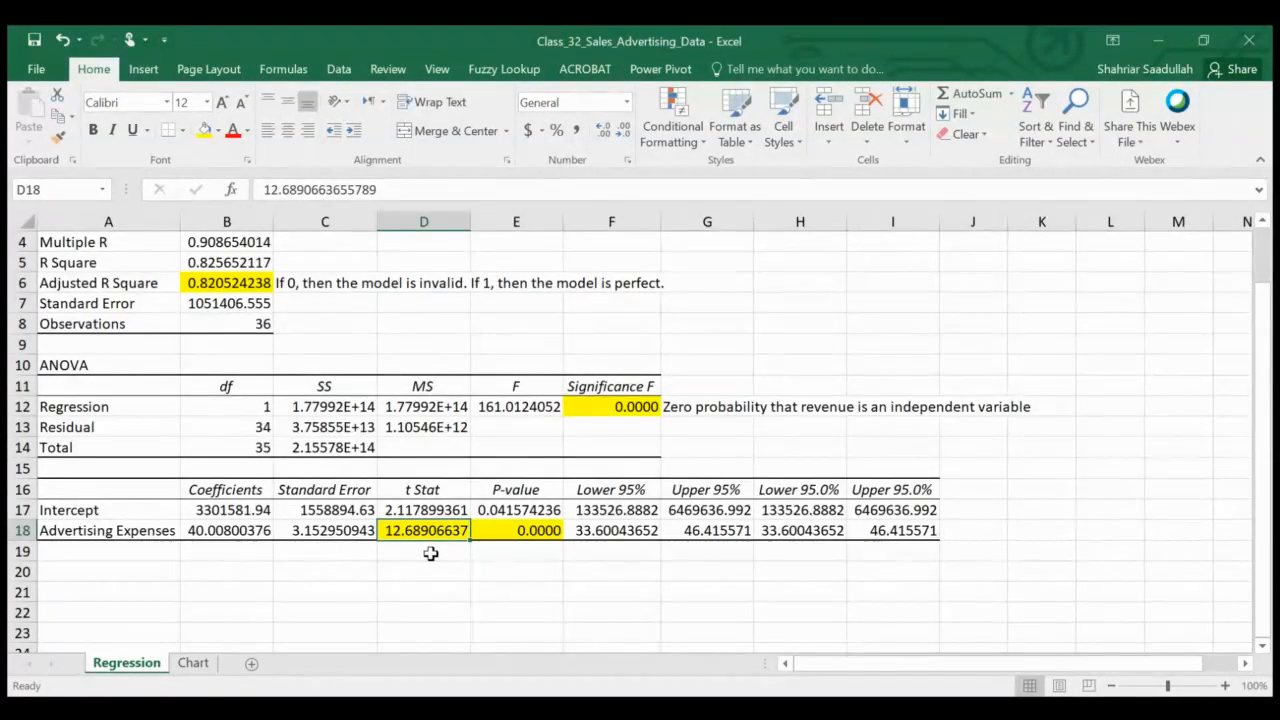
click(430, 553)
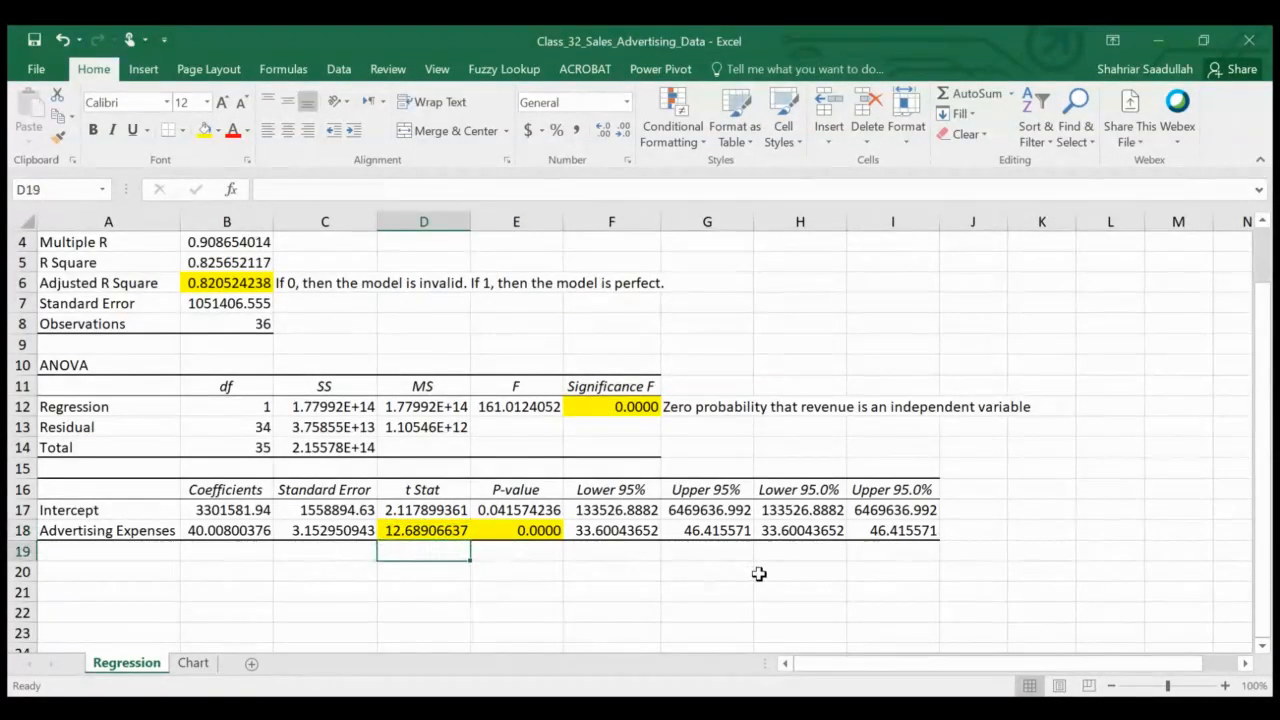
text(T)
key(BackSpace)
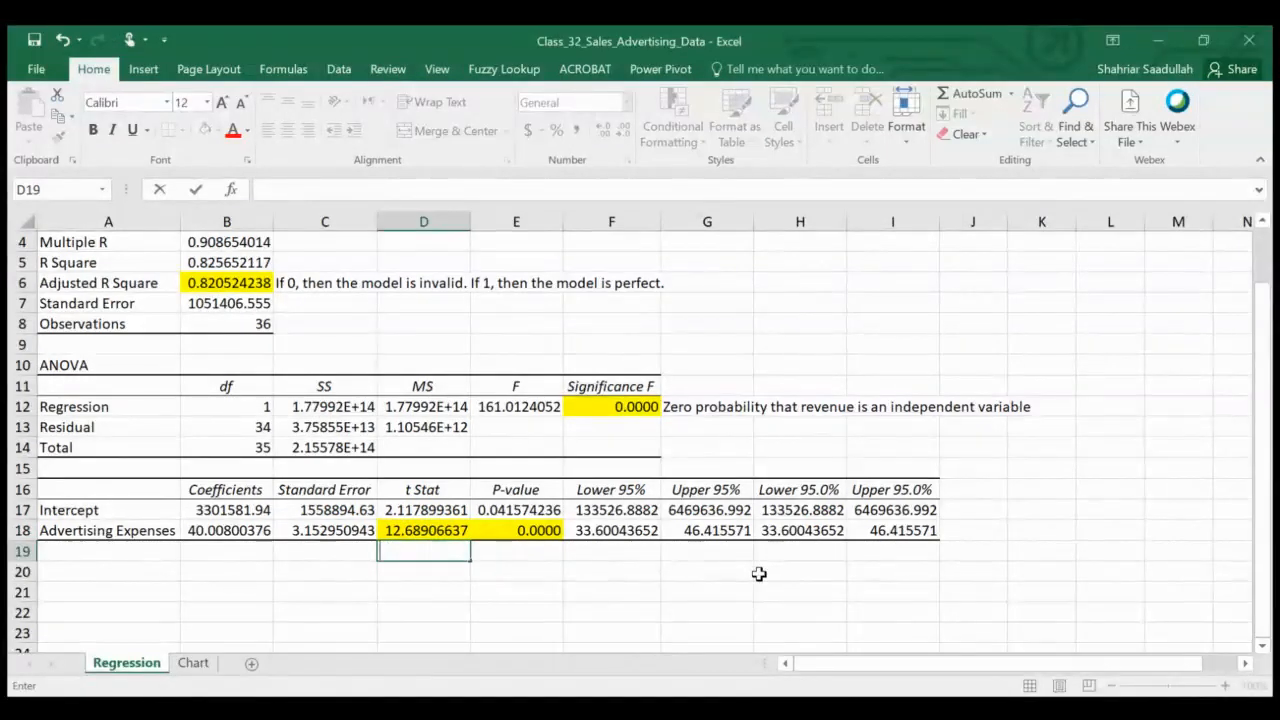
text(t-star)
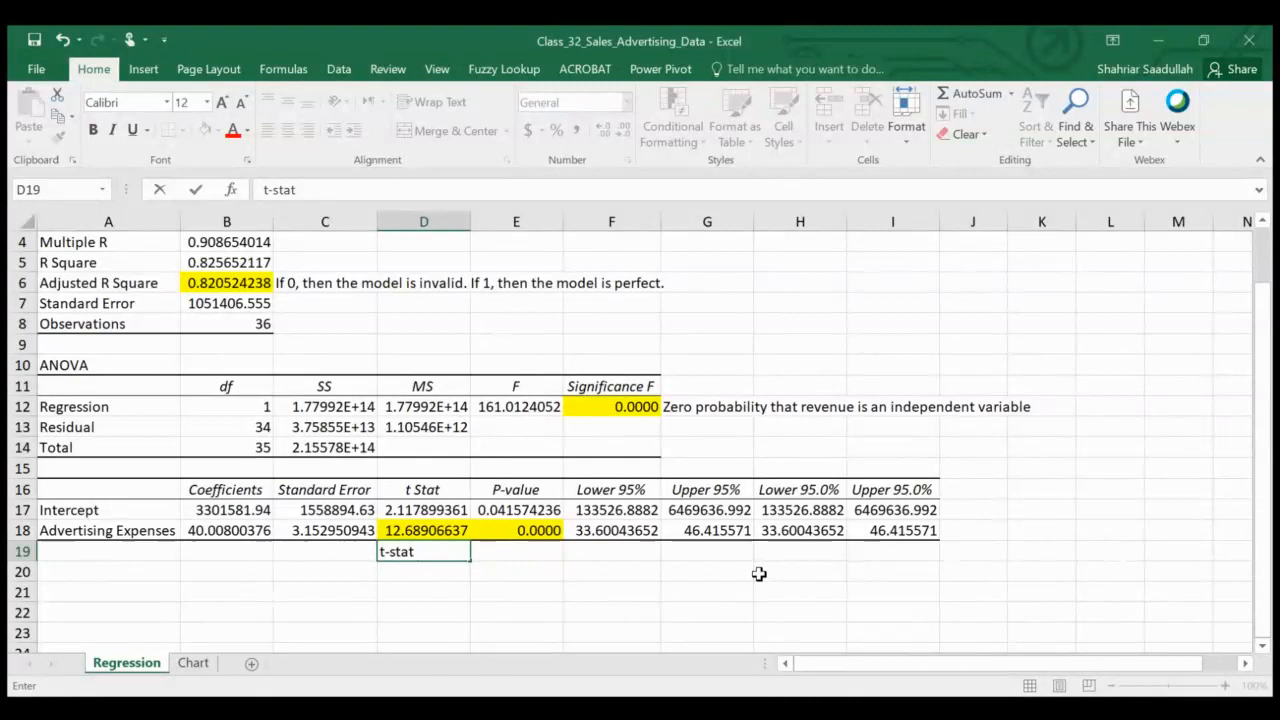
text( equal to)
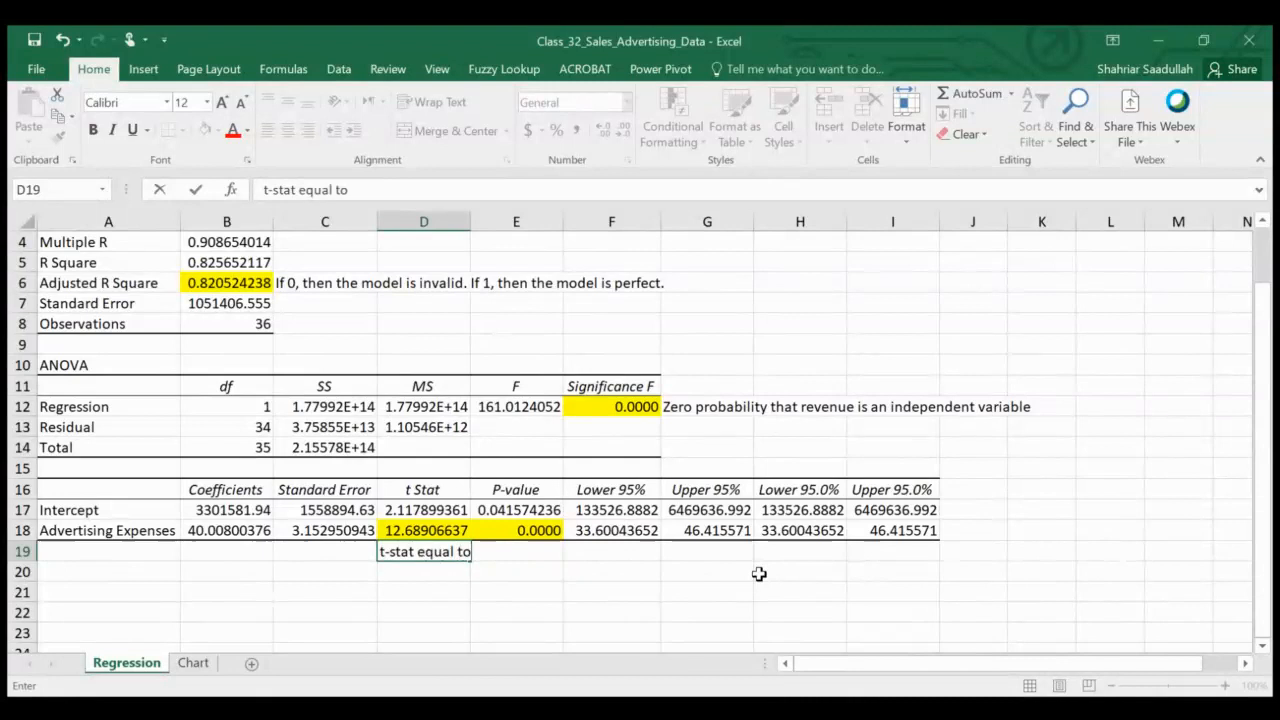
text( or greater)
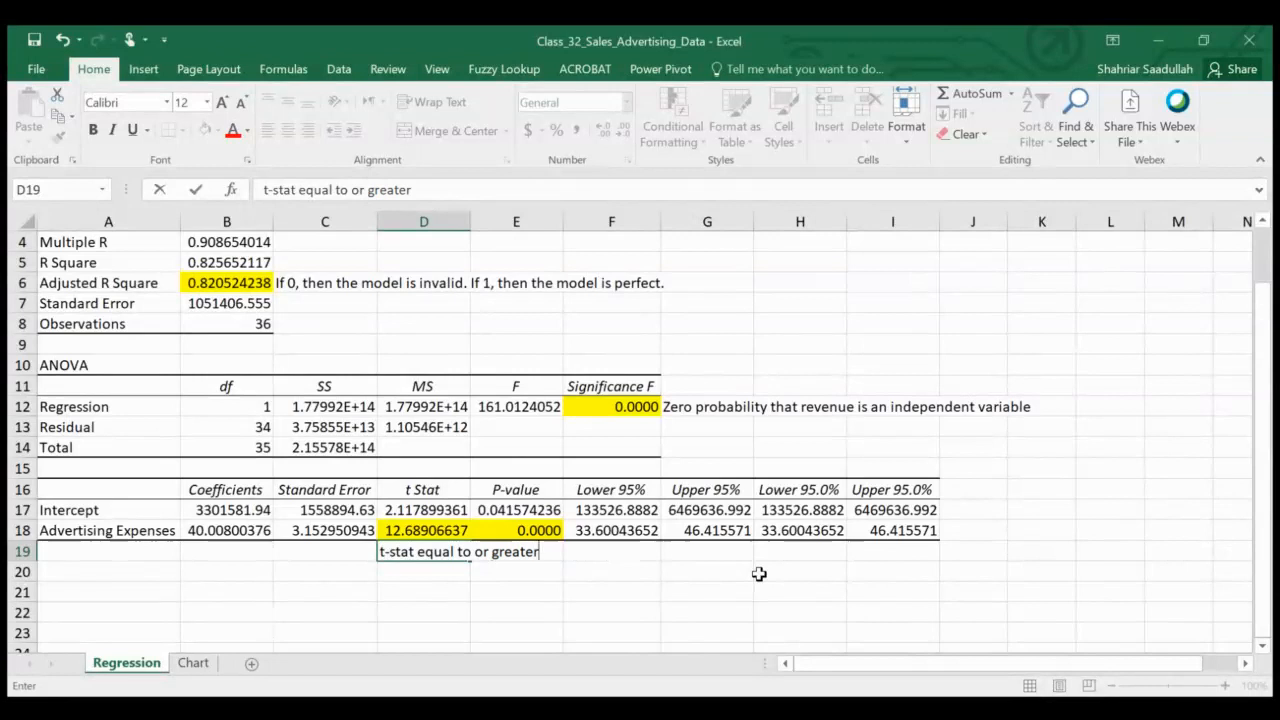
text( than 2, then the )
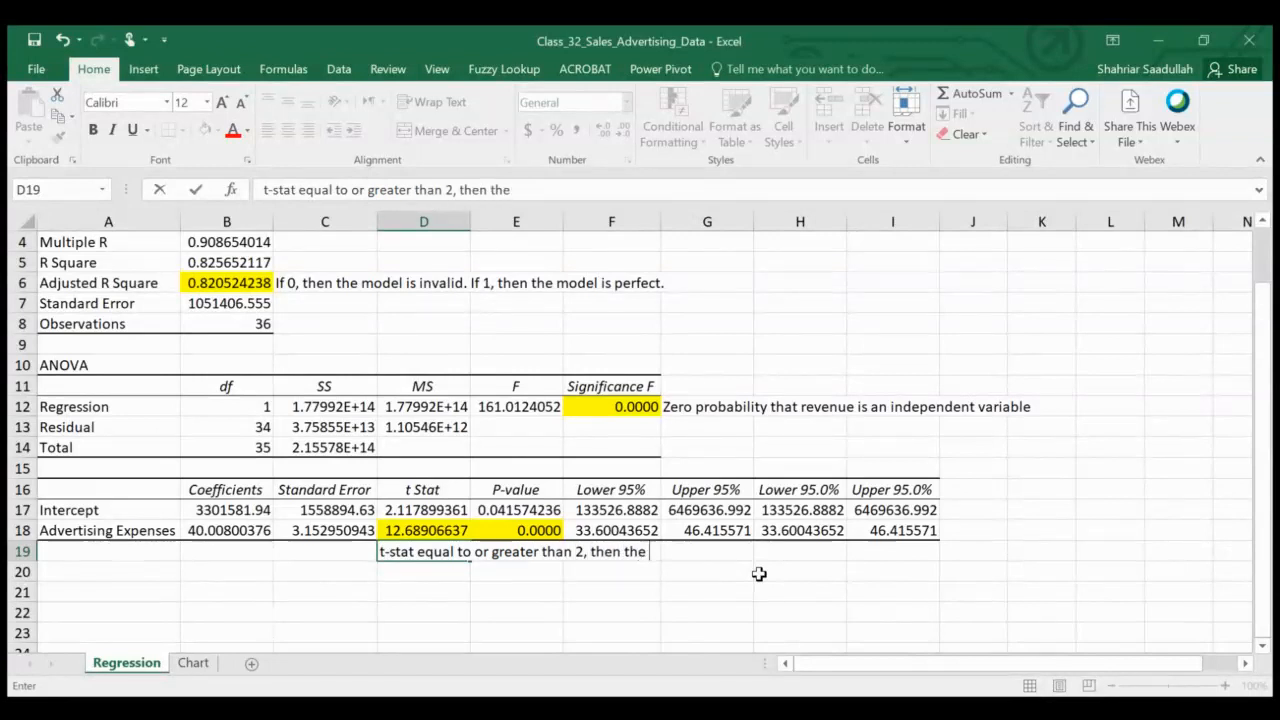
text(independent)
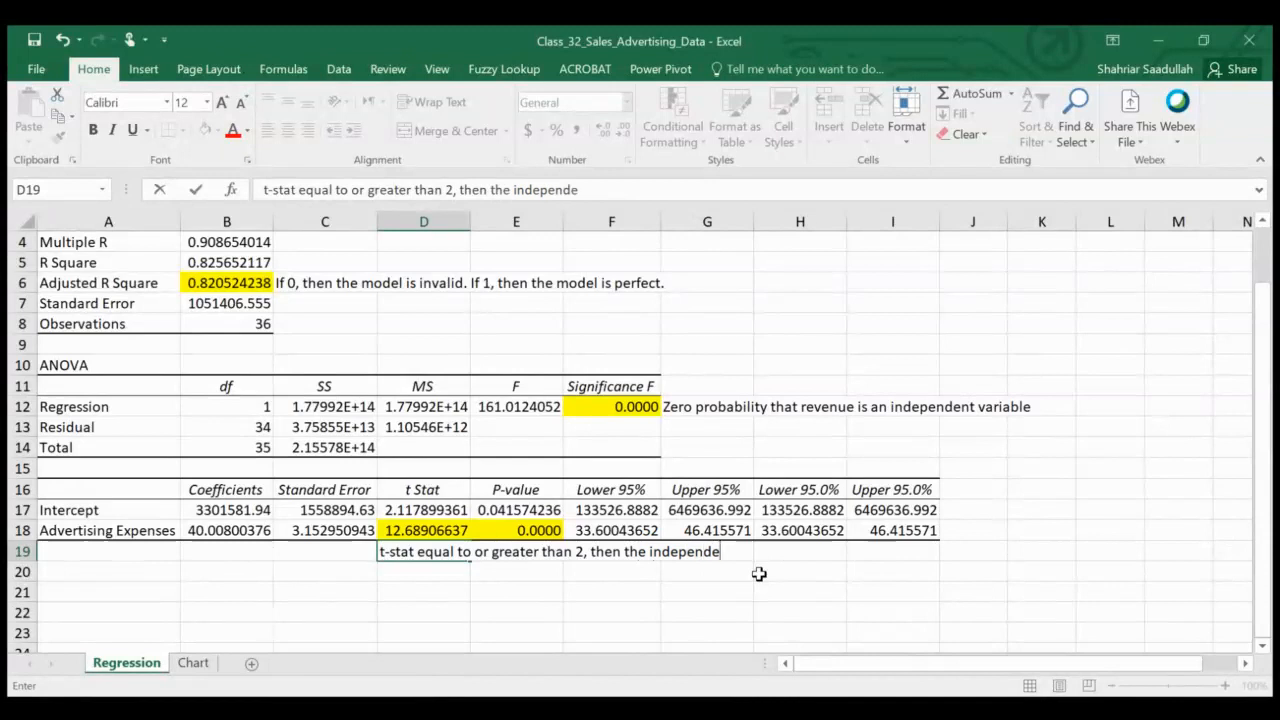
key(BackSpace)
key(BackSpace)
key(BackSpace)
key(BackSpace)
text(ent variable )
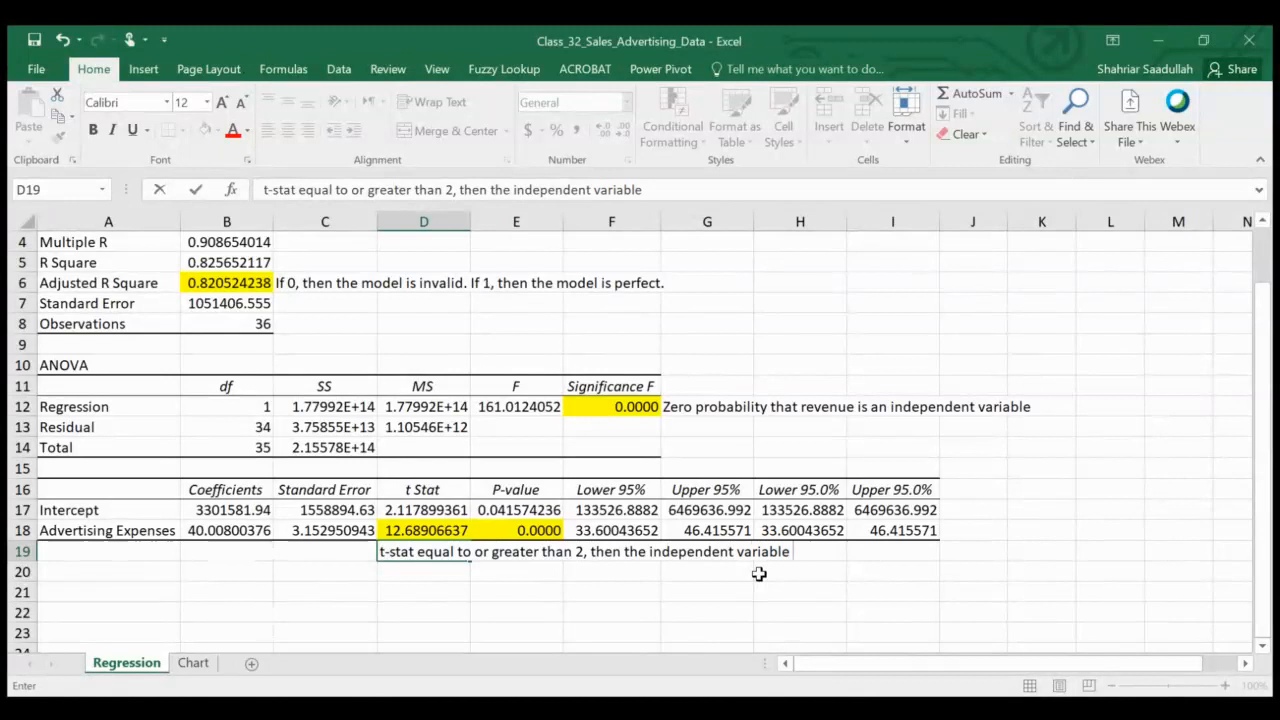
text(explains)
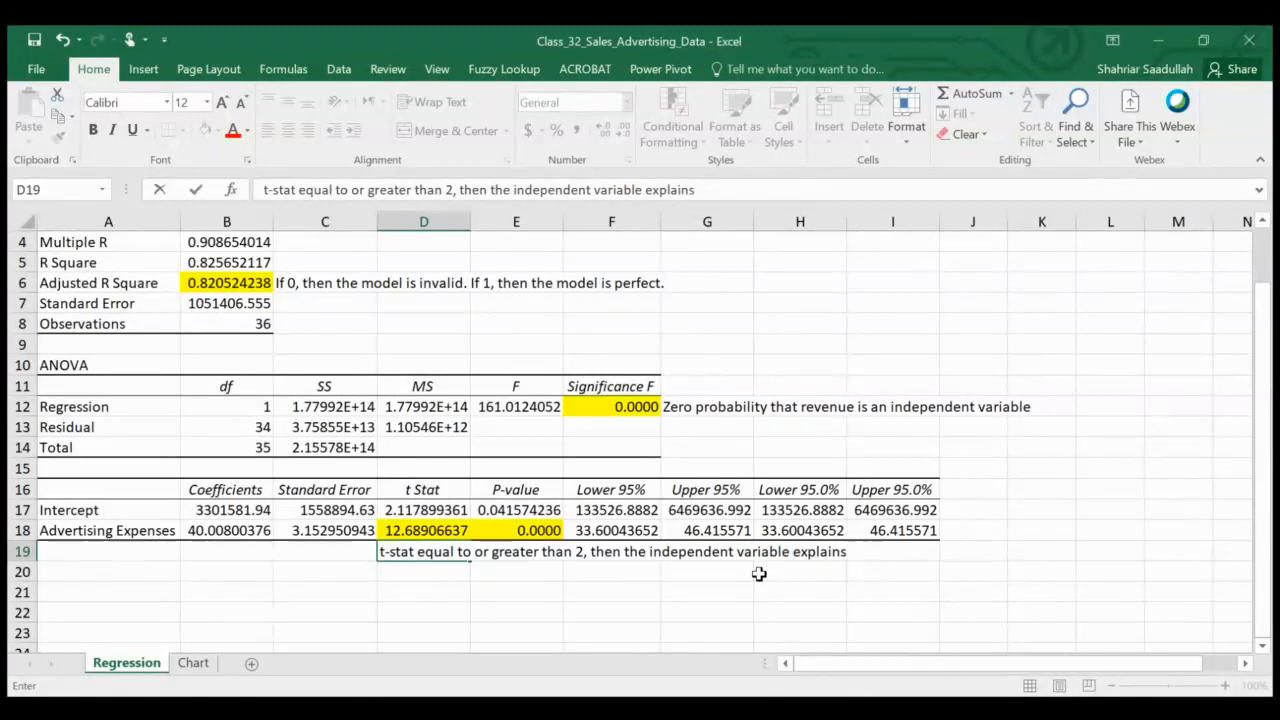
text( the a)
key(BackSpace)
key(BackSpace)
key(BackSpace)
key(BackSpace)
key(BackSpace)
key(BackSpace)
key(BackSpace)
key(BackSpace)
key(BackSpace)
key(BackSpace)
key(BackSpace)
key(BackSpace)
key(BackSpace)
key(BackSpace)
text(is )
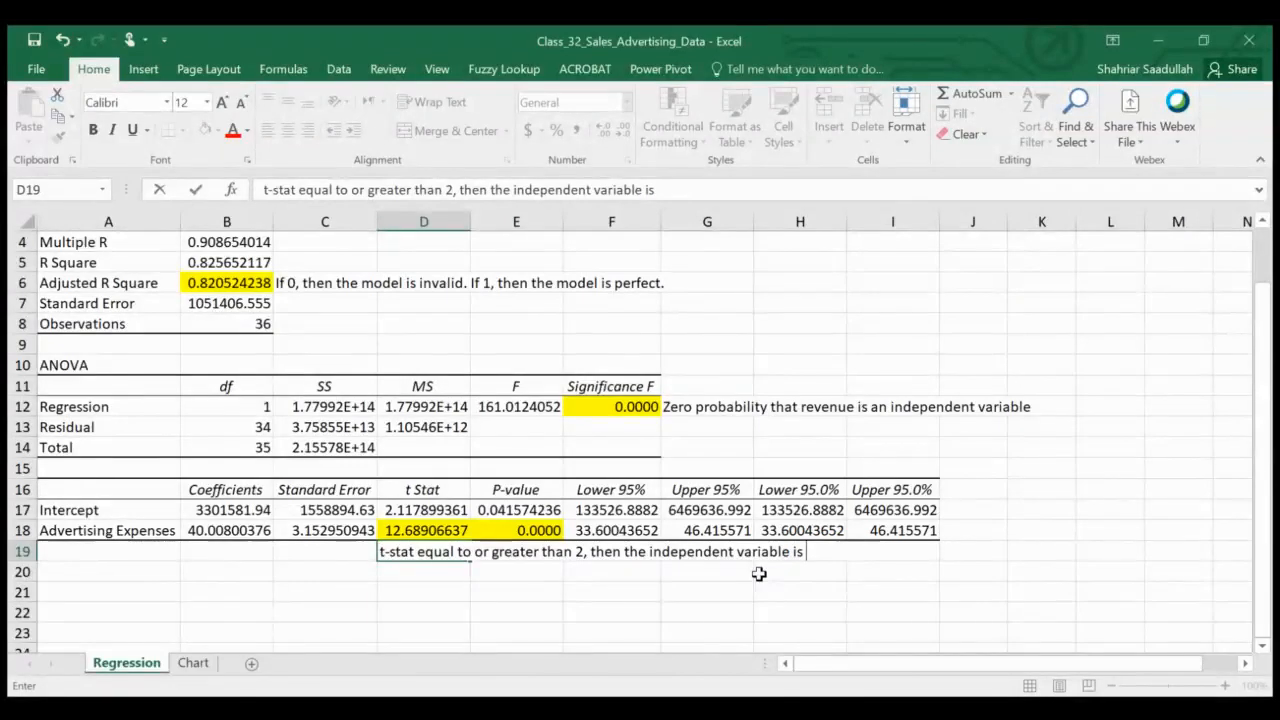
text(related )
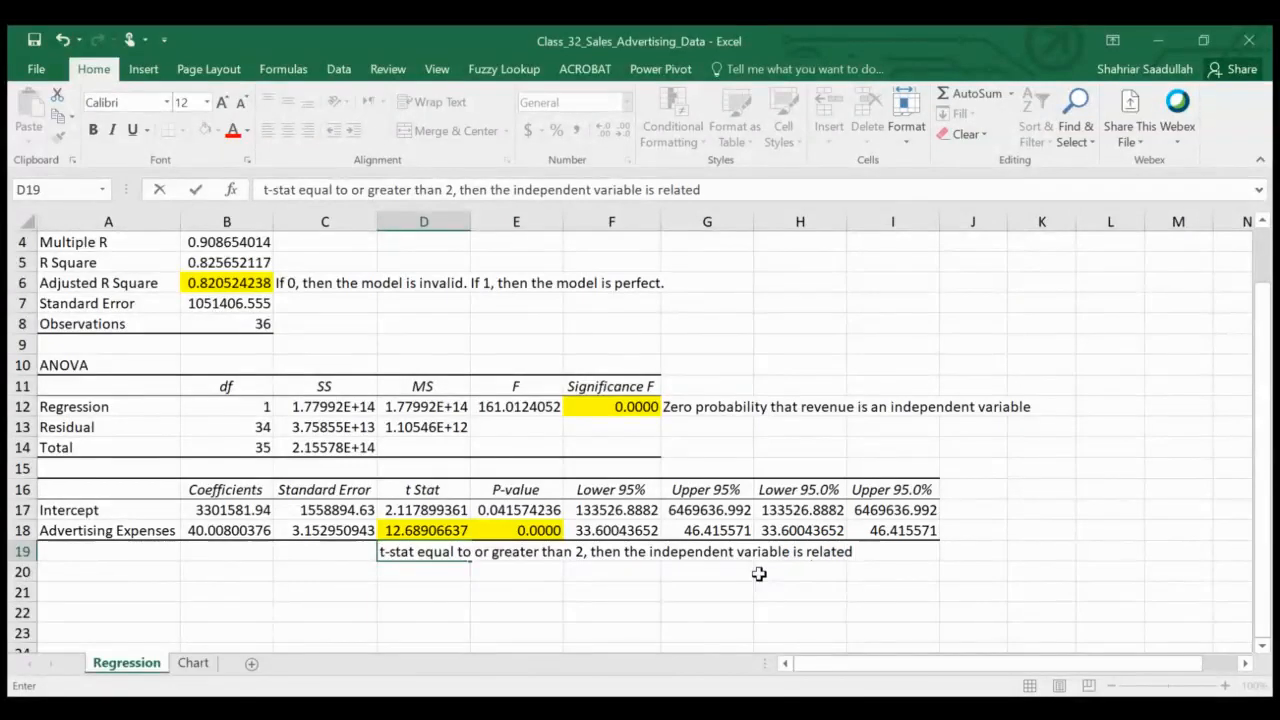
text(positively to the d)
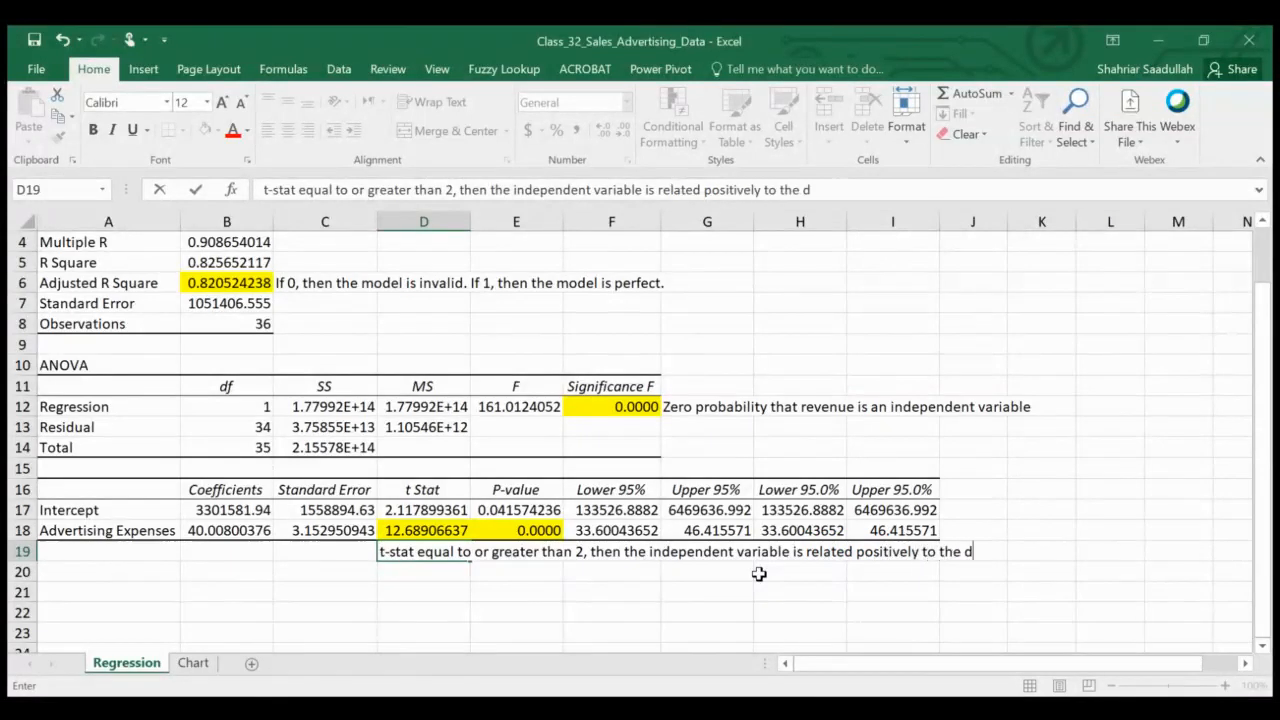
text(epended)
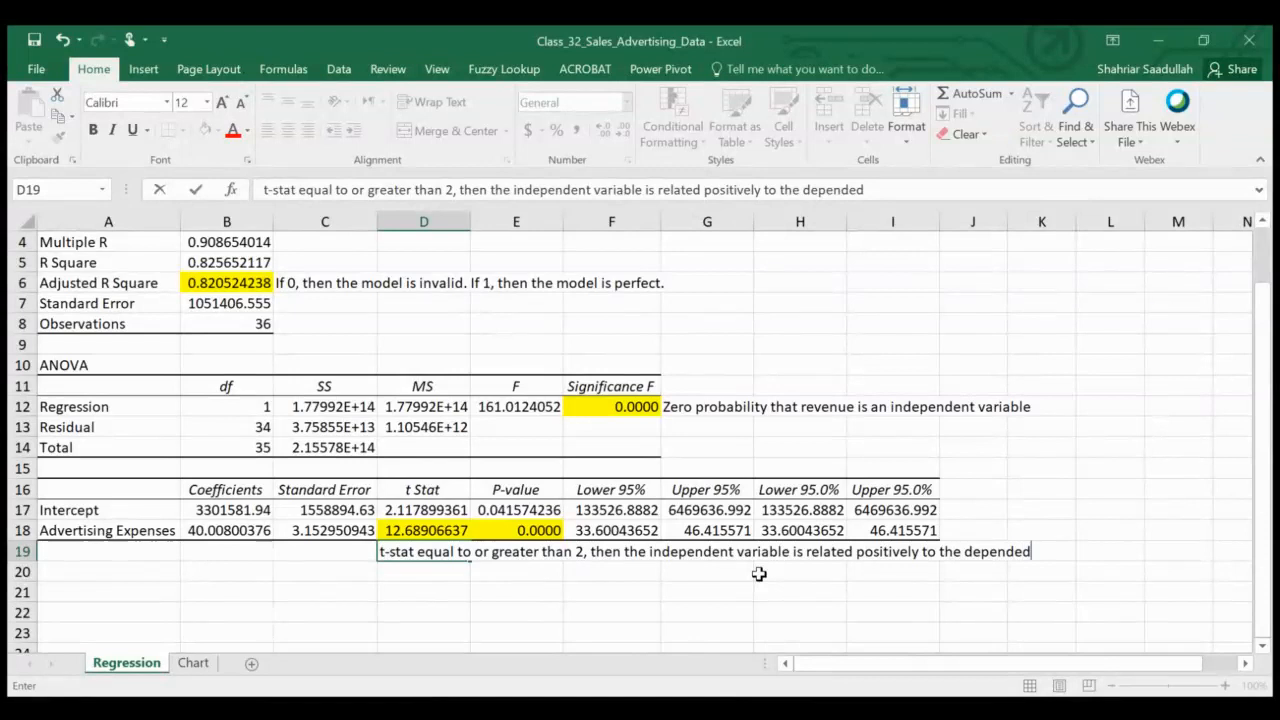
text(ant variable)
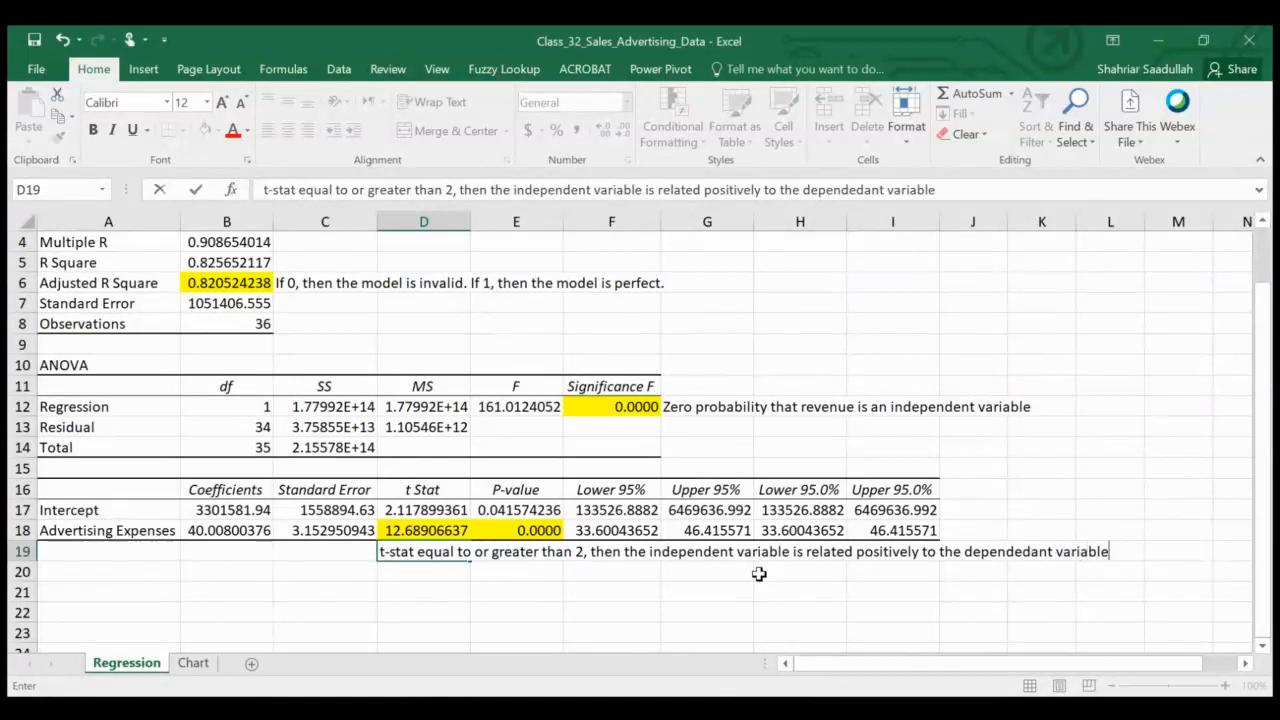
key(Return)
key(Up)
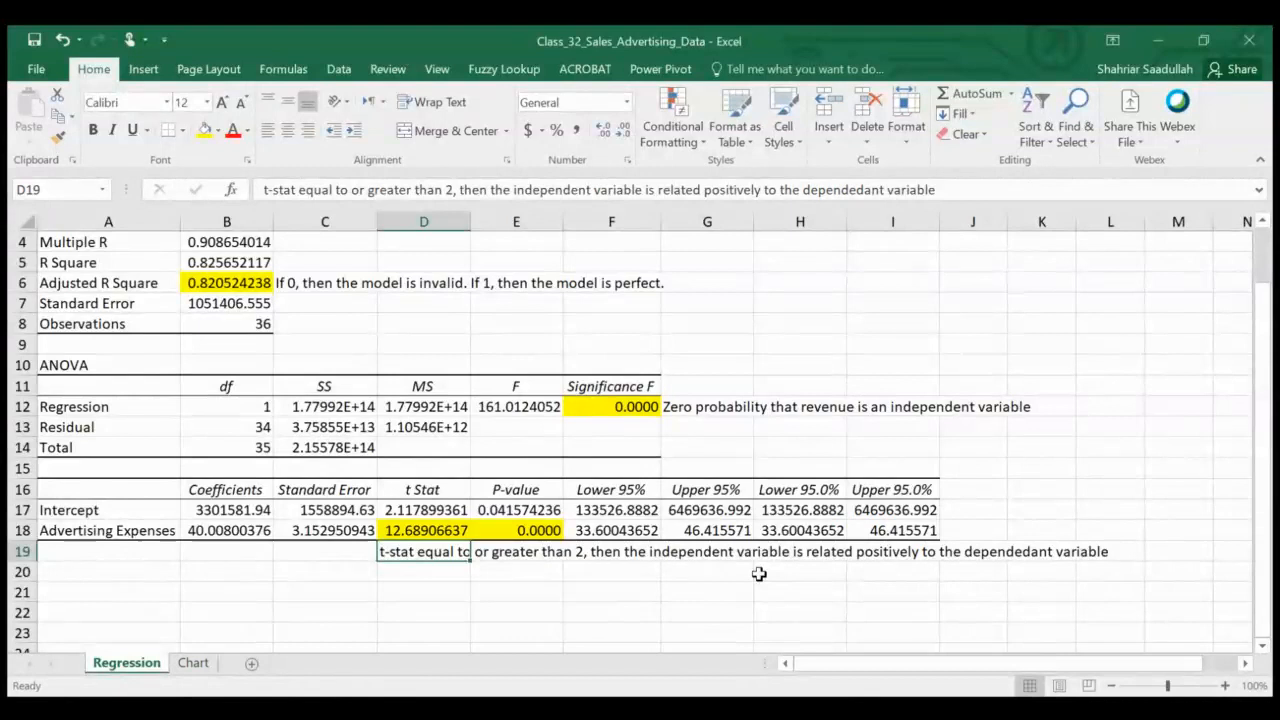
key(Return)
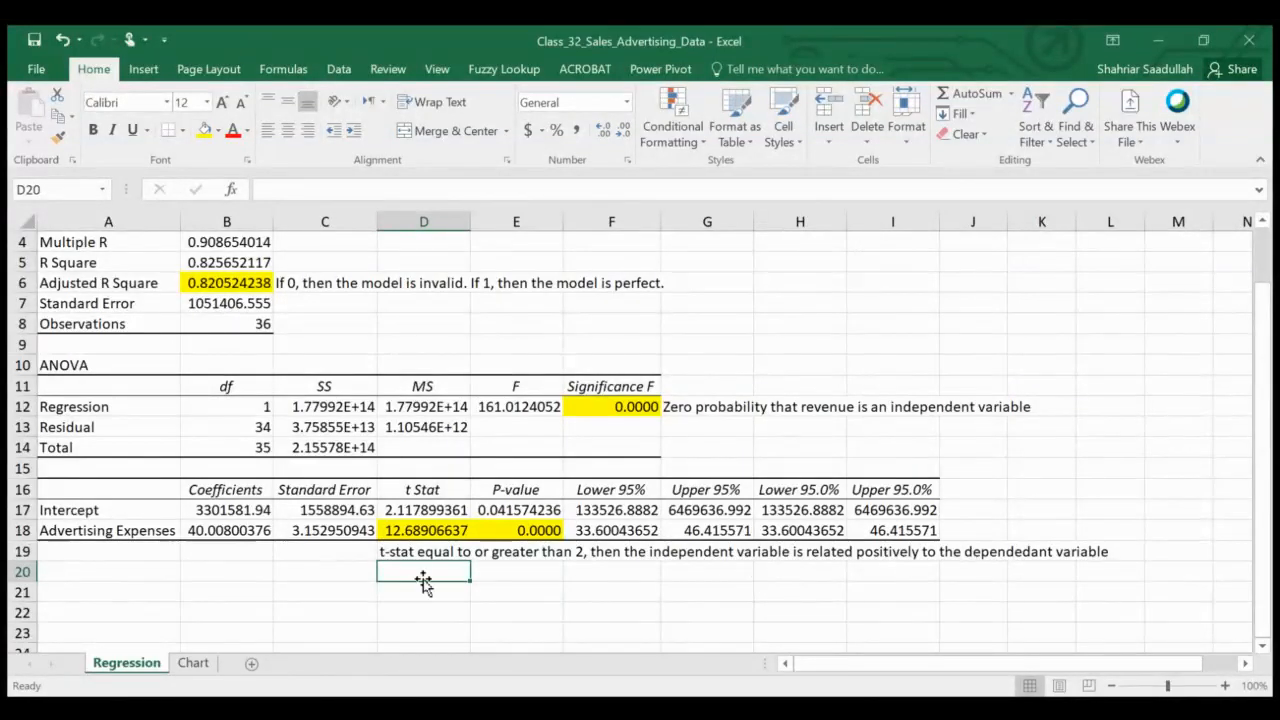
click(580, 708)
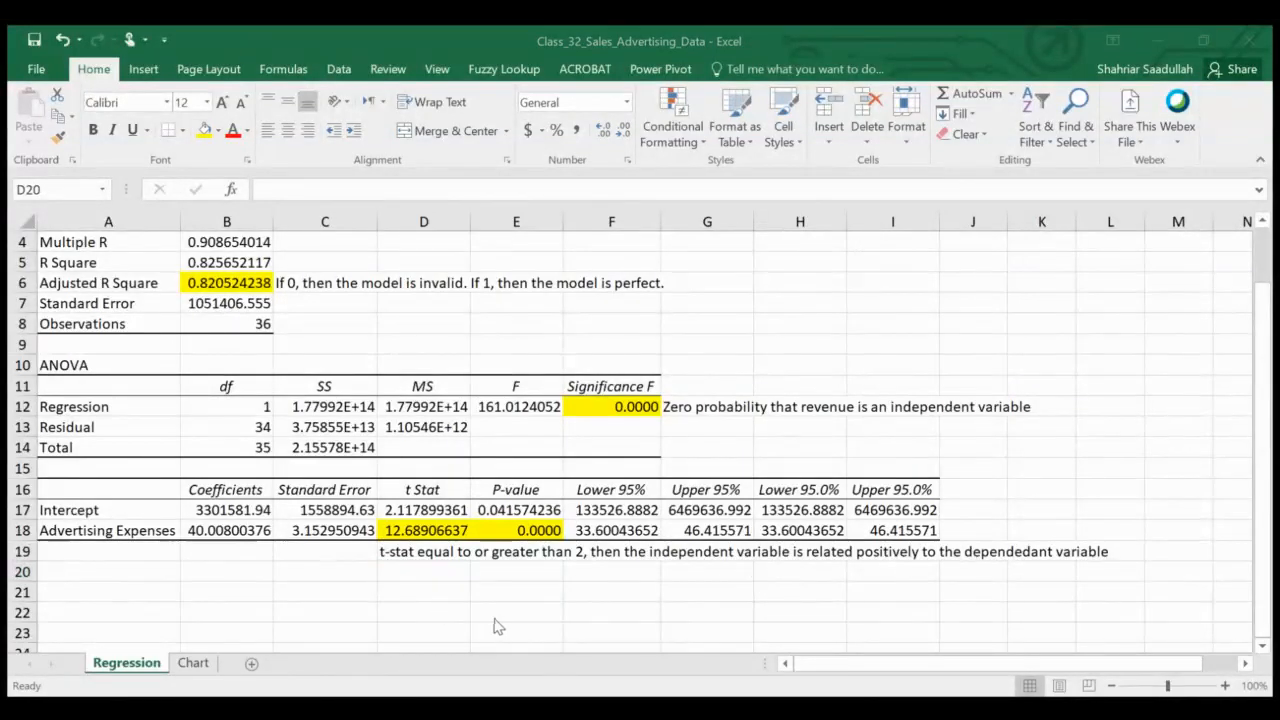